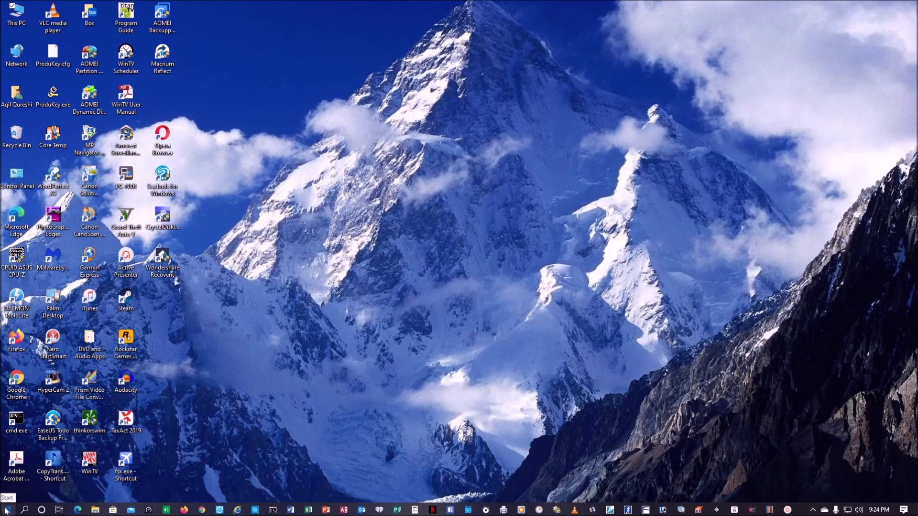
- Show the Windows update history under Settings > Update & Security, then browse the Network folder
click(7, 510)
click(11, 469)
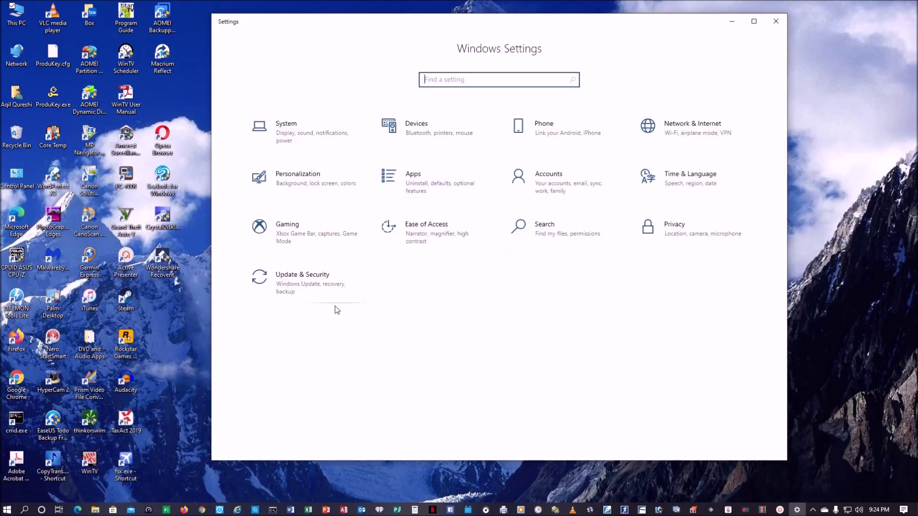
click(328, 286)
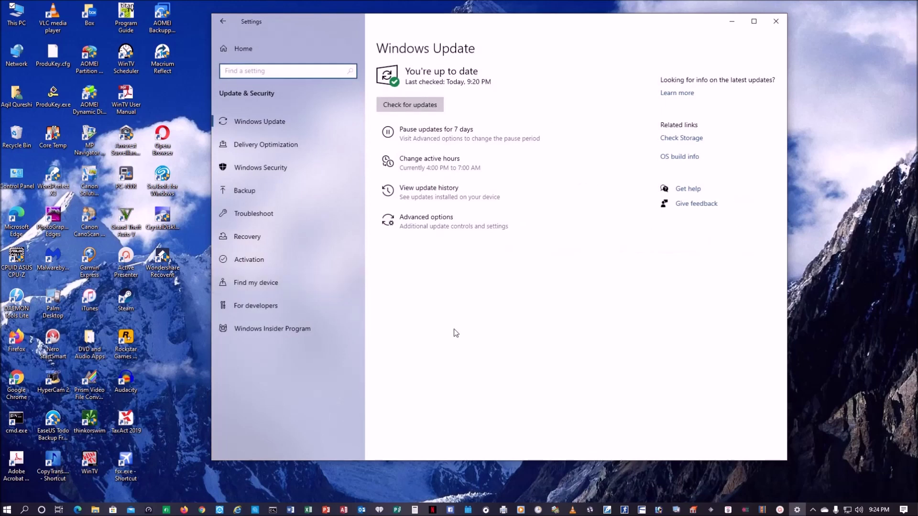
click(414, 191)
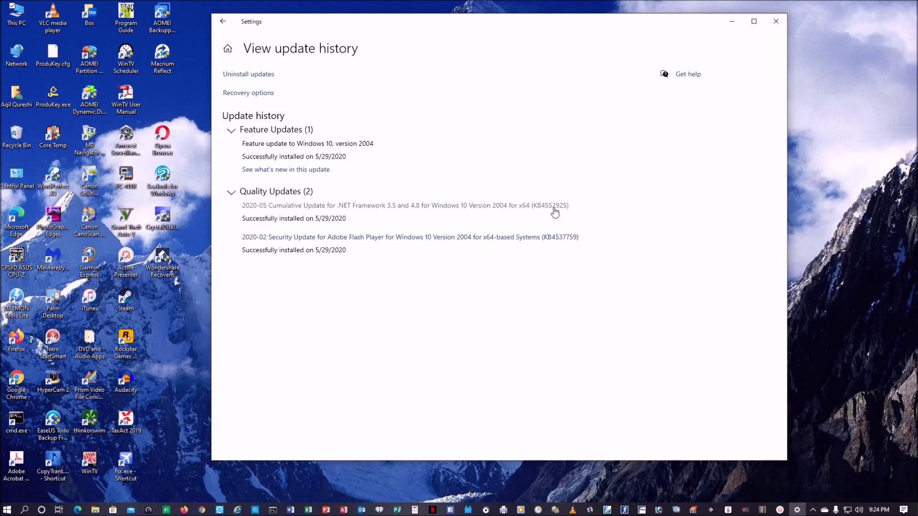
double_click(20, 55)
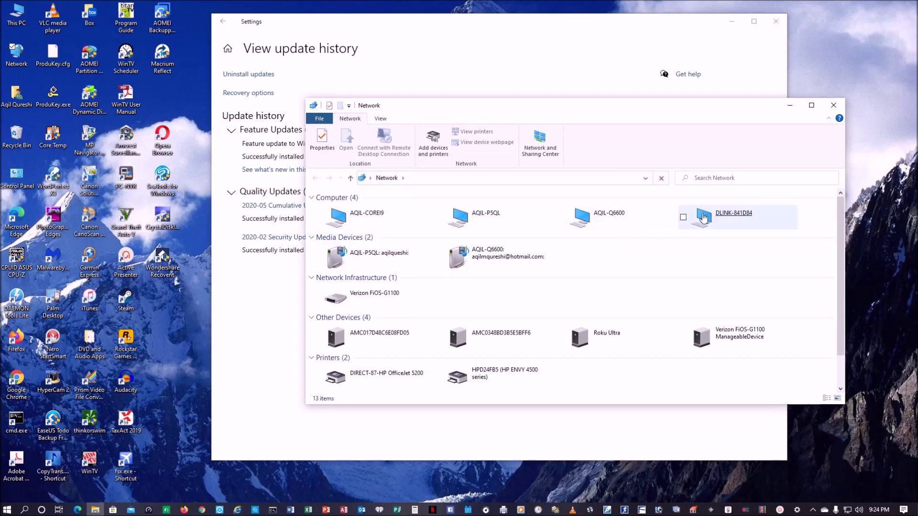
- Try opening the DLINK-841D84 NAS, run network diagnostics on the error, and close the Network window
click(711, 220)
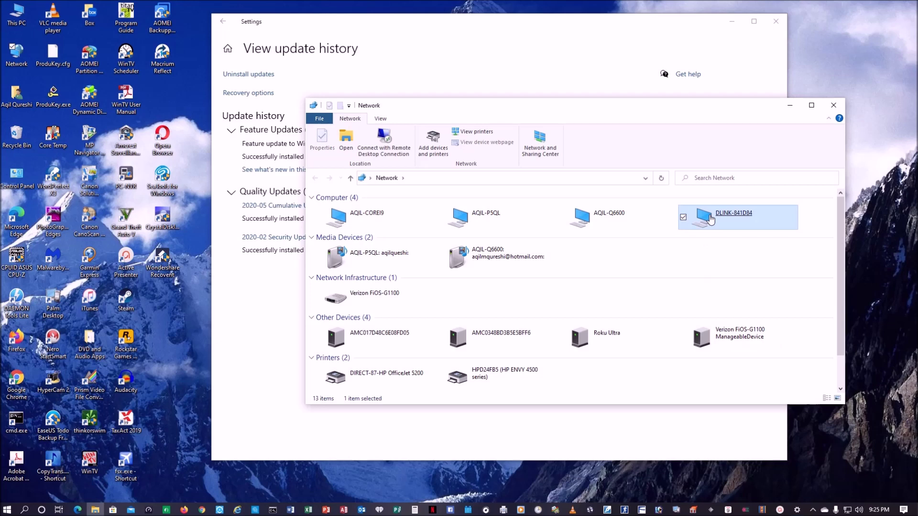
double_click(711, 220)
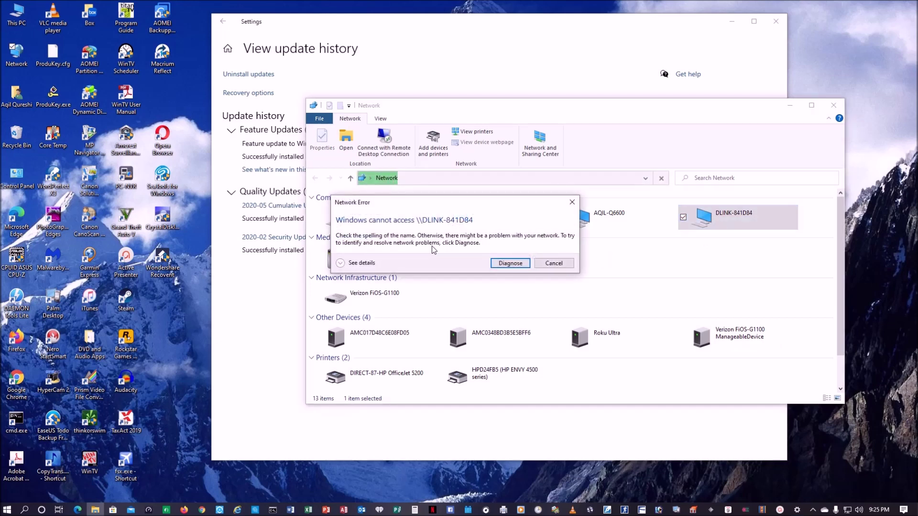
click(360, 264)
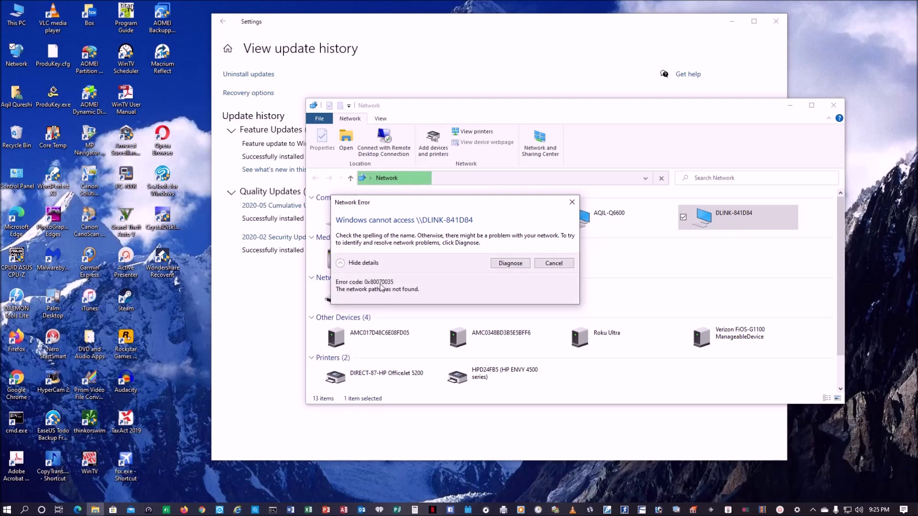
click(510, 263)
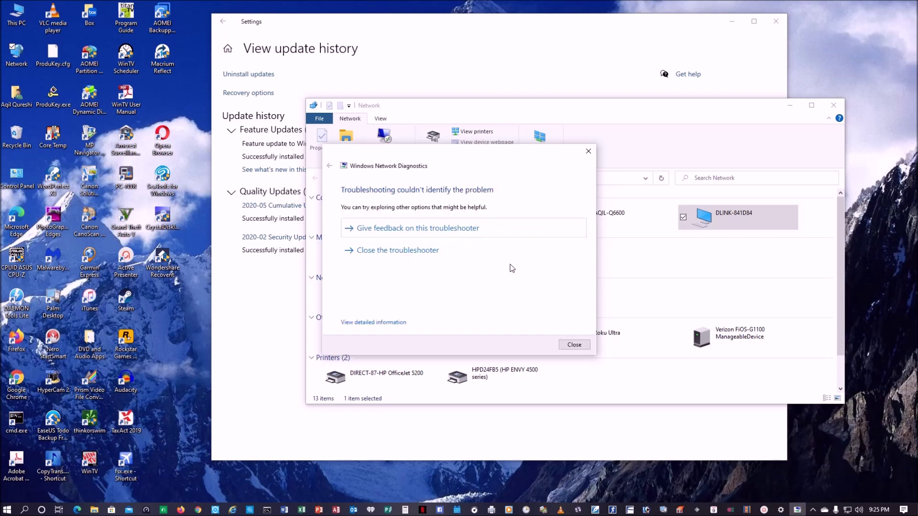
click(574, 345)
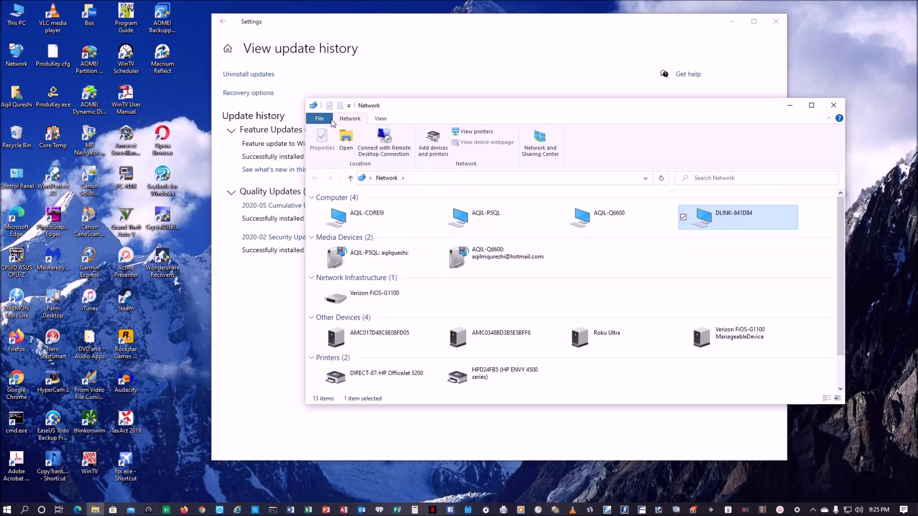
click(833, 105)
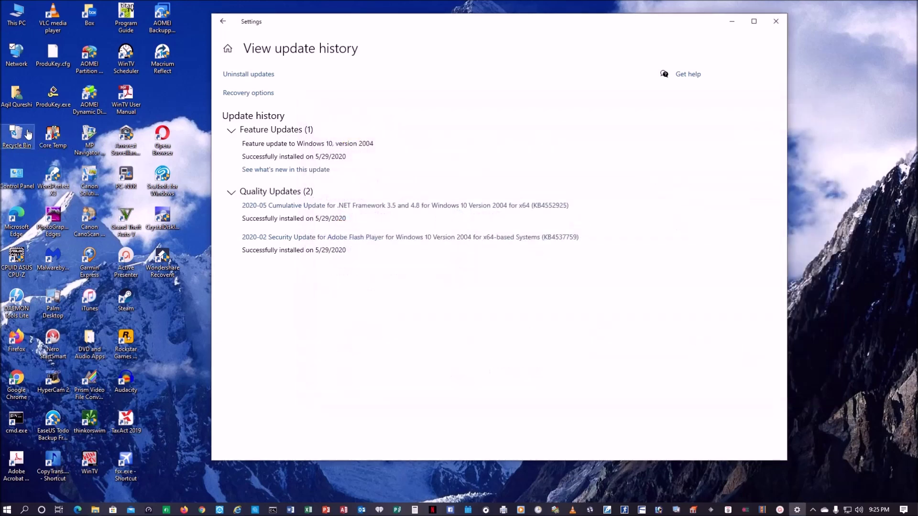
- Map \\192.168.1.4\Volume_1 as drive Y: from This PC, closing the Settings window
double_click(16, 14)
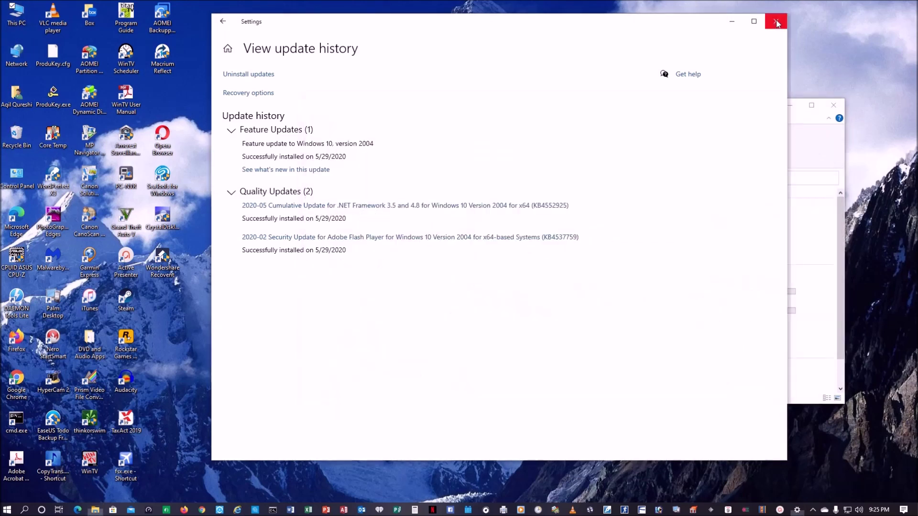
click(776, 21)
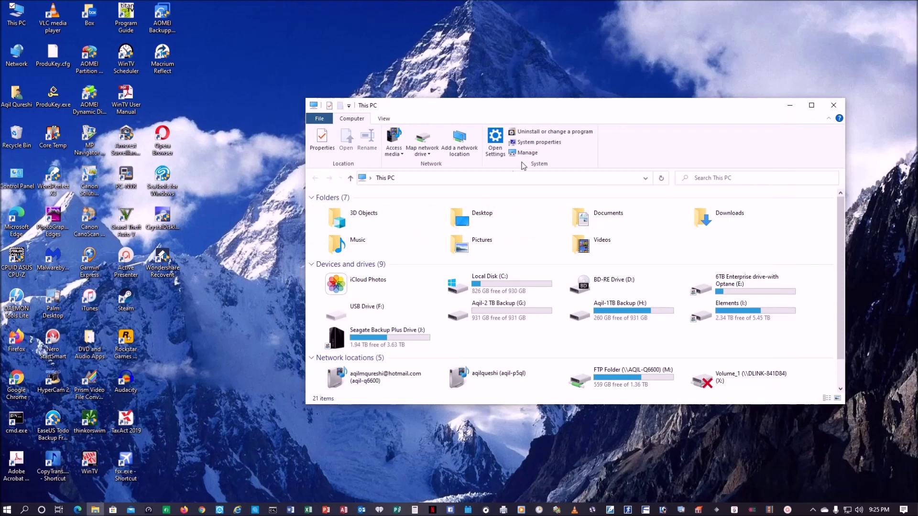
click(427, 152)
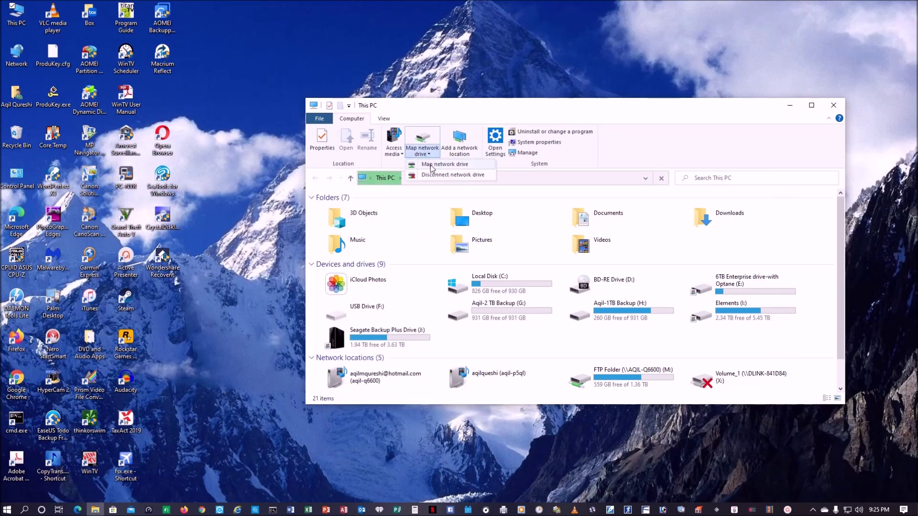
click(432, 164)
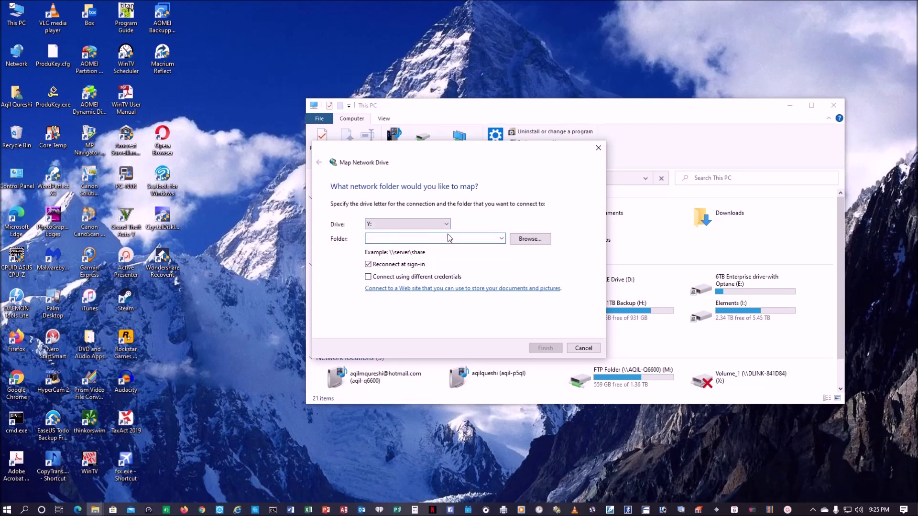
text(\\192.168.1.4\Volume_1)
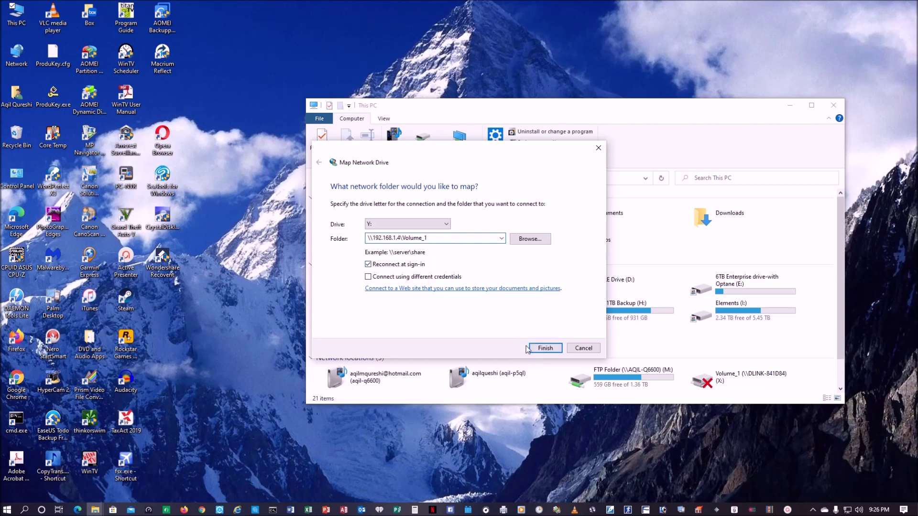
click(546, 349)
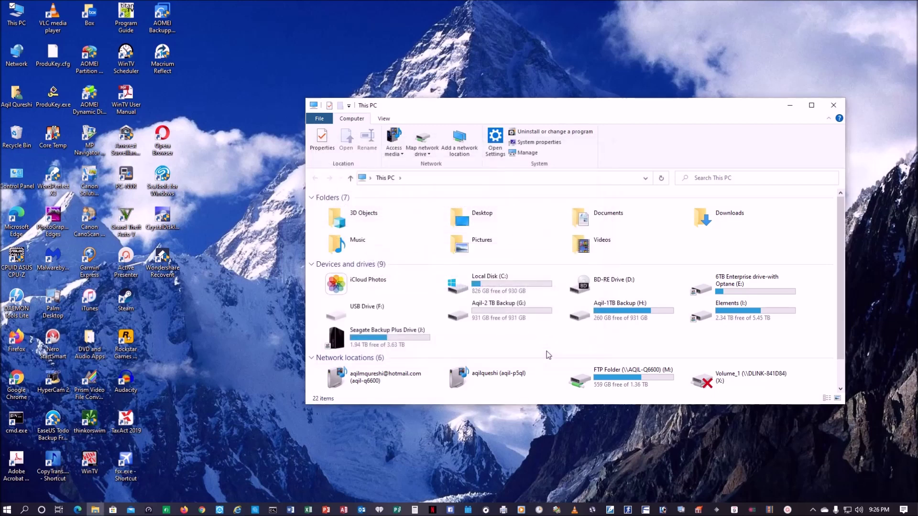
- Open the new Y: drive to check its NAS folders, then return to This PC
scroll(598, 372, down, 1)
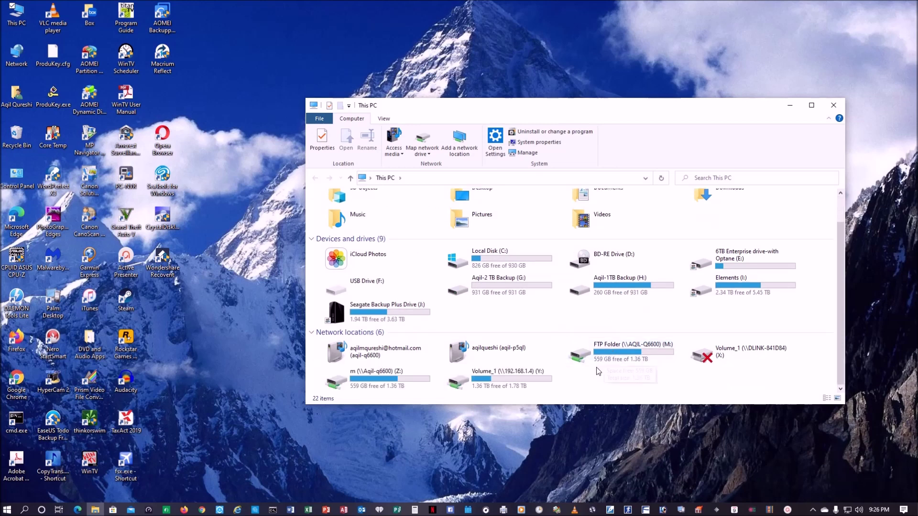
double_click(529, 383)
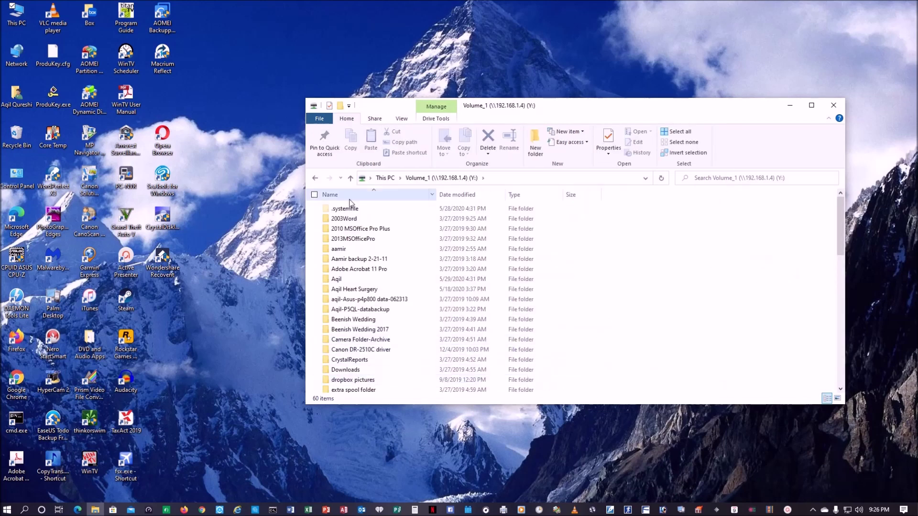
click(315, 179)
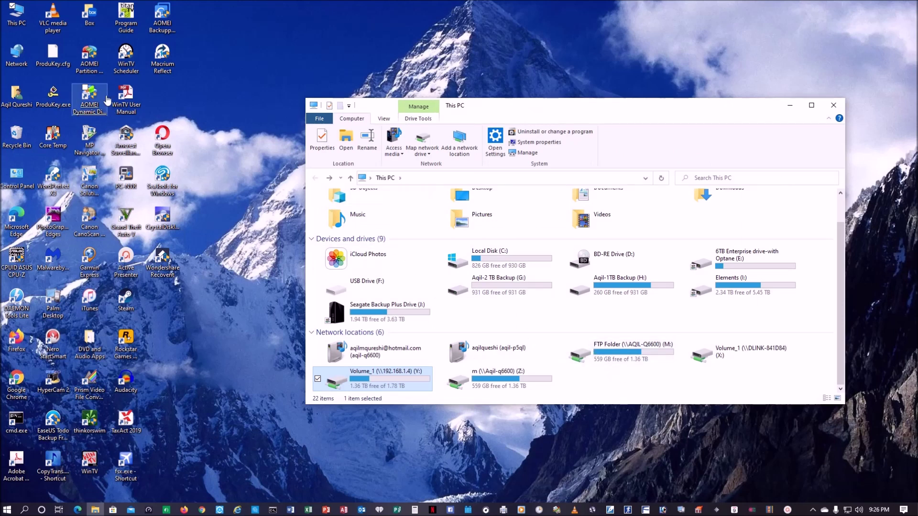
- Retry opening DLINK-841D84 from Network, dismiss the error, and close the Network window
double_click(16, 56)
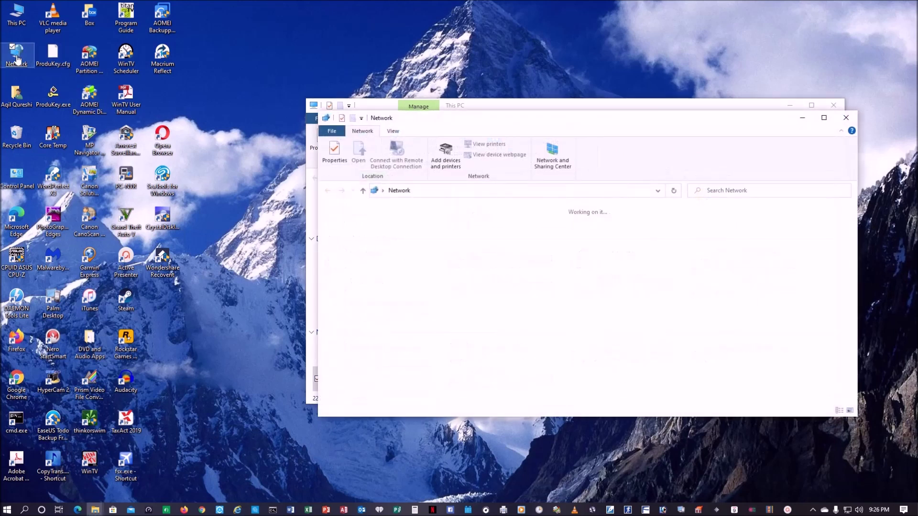
click(730, 237)
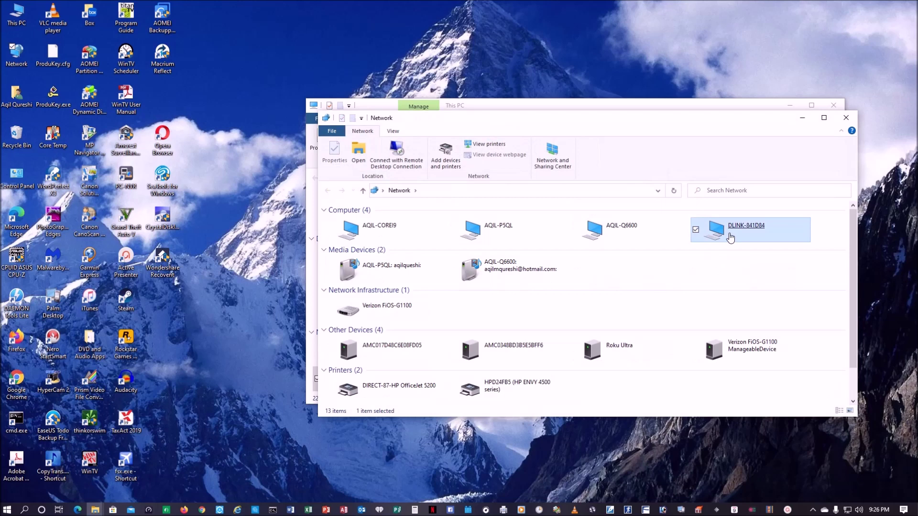
double_click(731, 237)
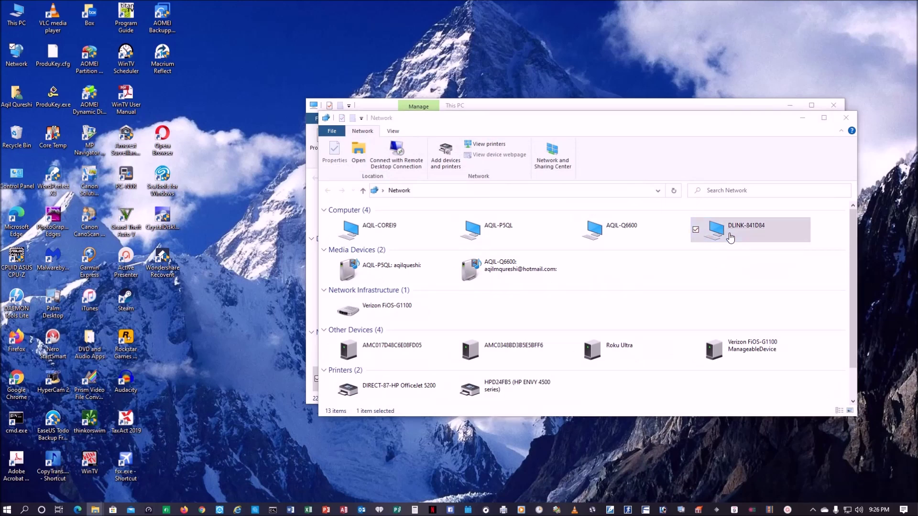
click(568, 264)
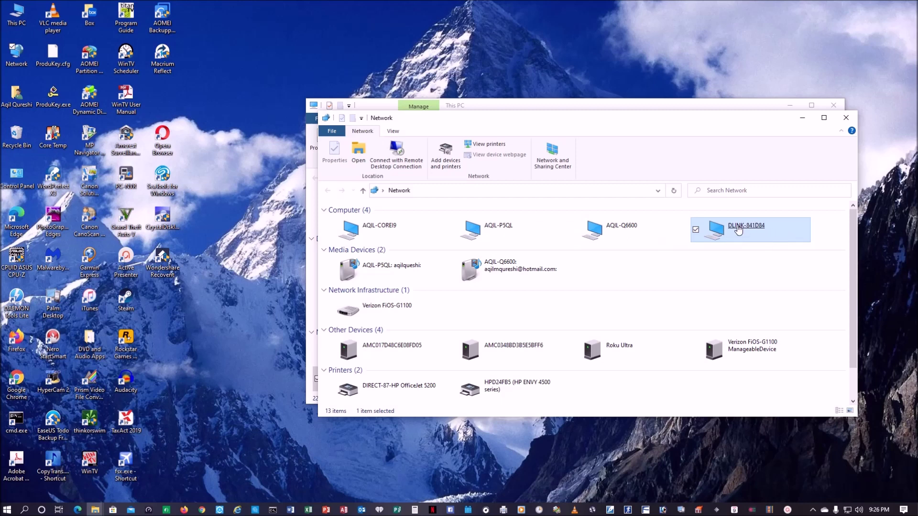
click(845, 121)
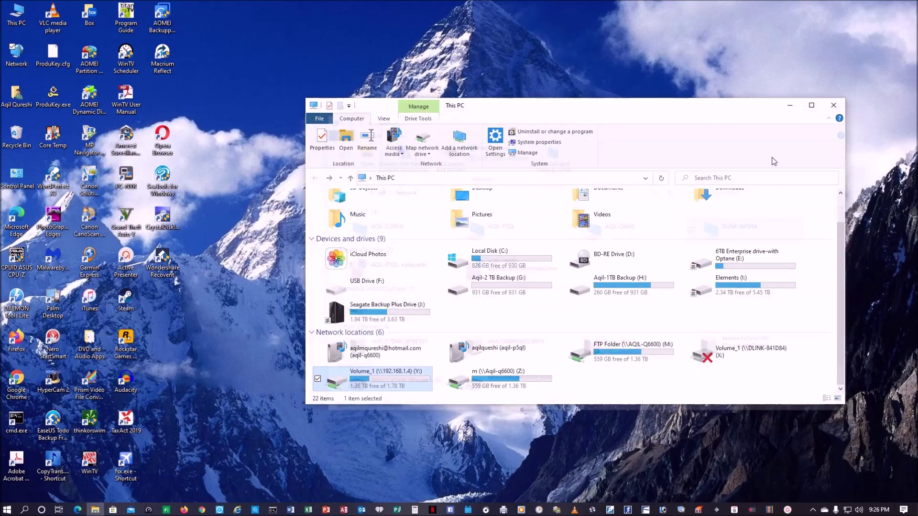
- Load the NAS admin page at 192.168.1.4 in Firefox
click(185, 510)
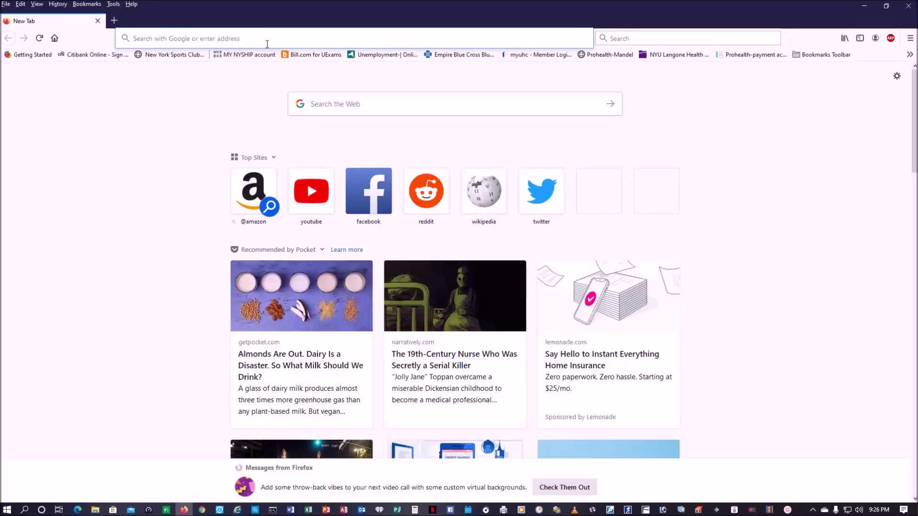
text(192.1)
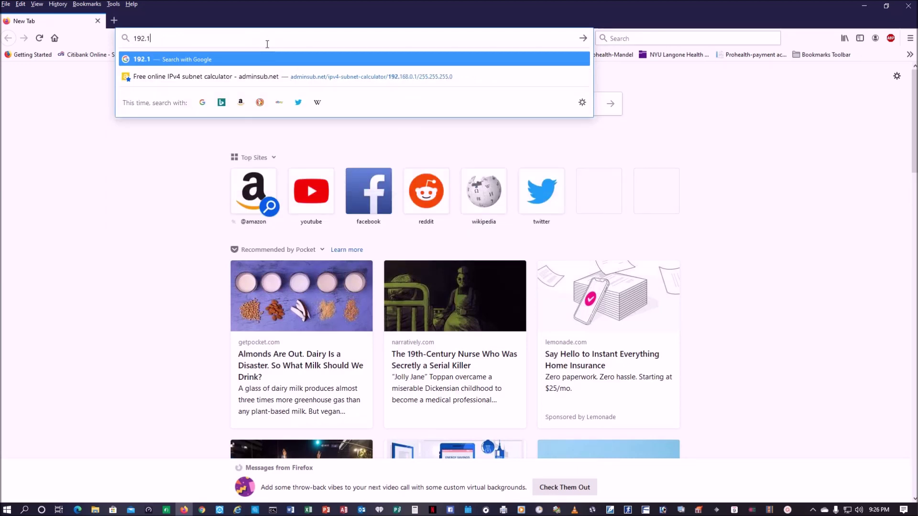
text(68.1.4)
key(Return)
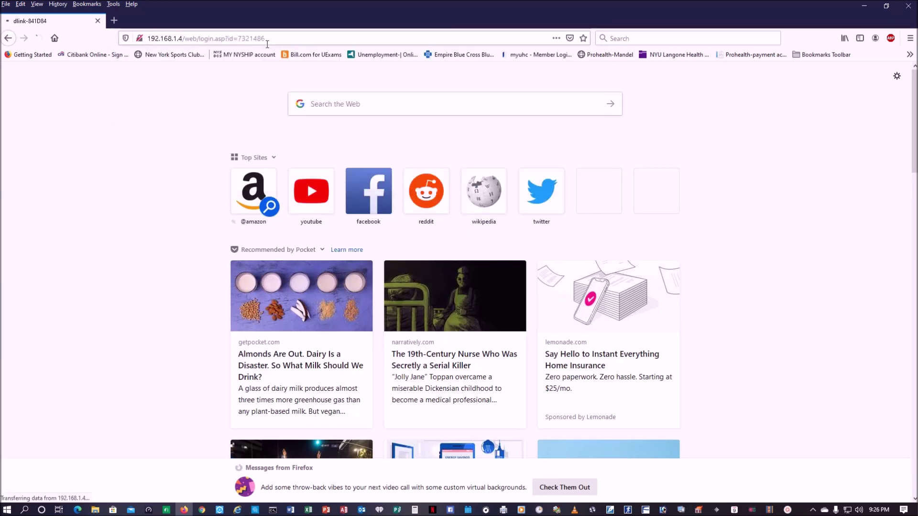
- Log in with the admin credentials, view SETUP > DEVICE settings, then close the browser
text(admin)
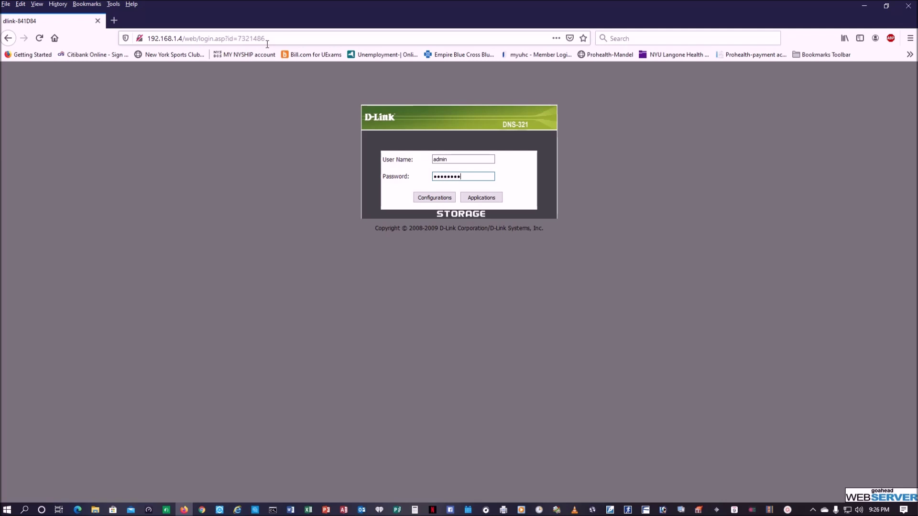
key(BackSpace)
key(BackSpace)
key(BackSpace)
key(BackSpace)
key(BackSpace)
key(BackSpace)
key(Return)
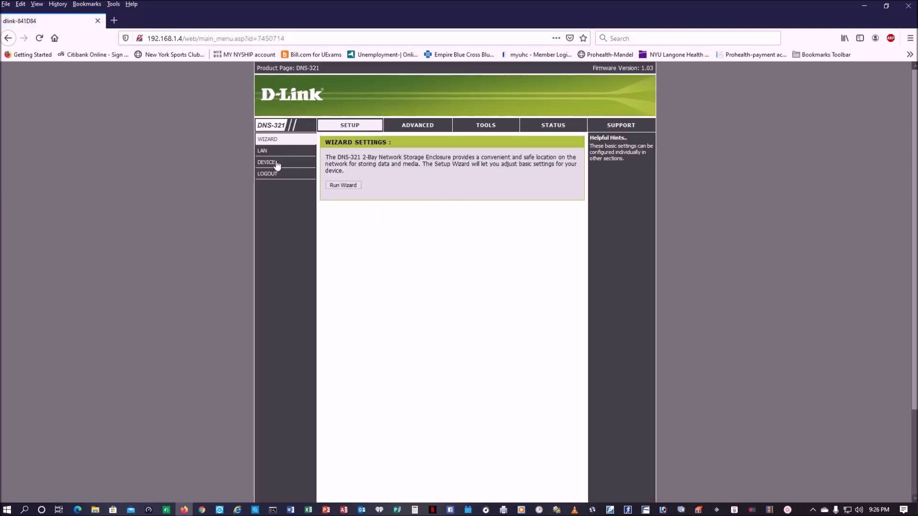
click(276, 165)
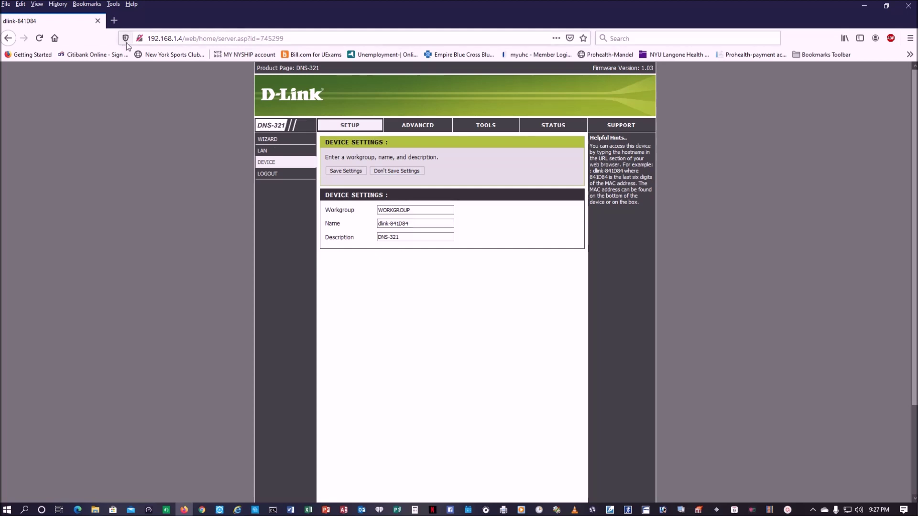
click(905, 8)
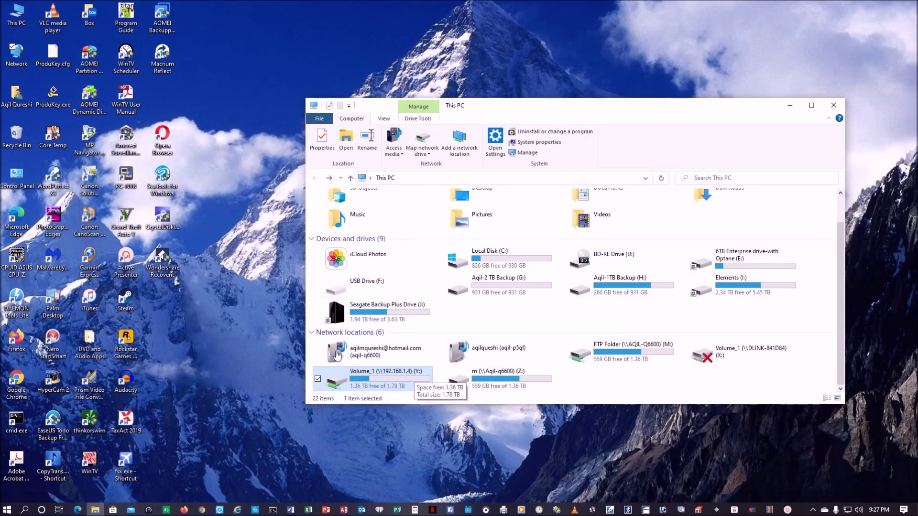
click(408, 379)
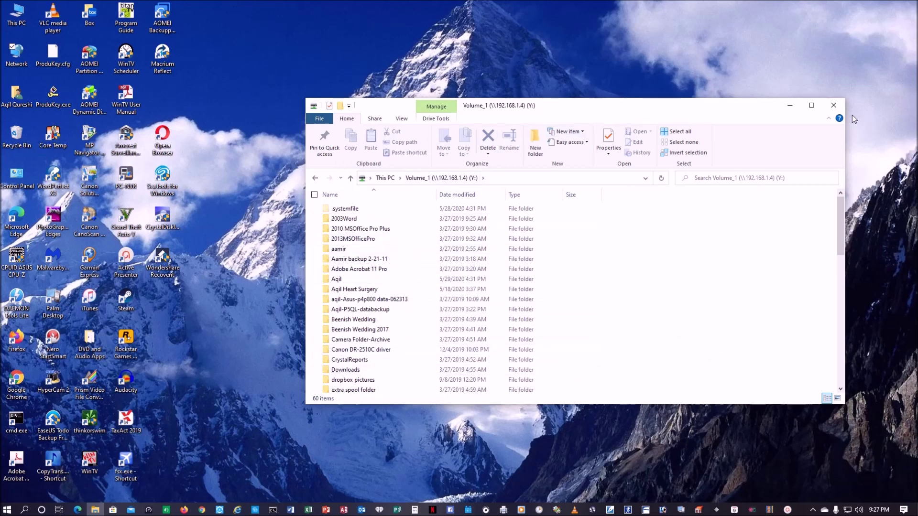
click(836, 106)
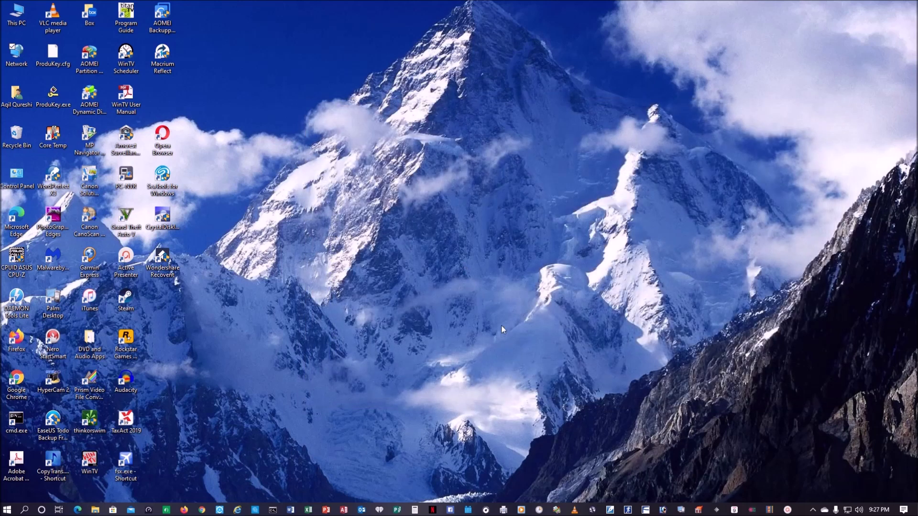
double_click(17, 14)
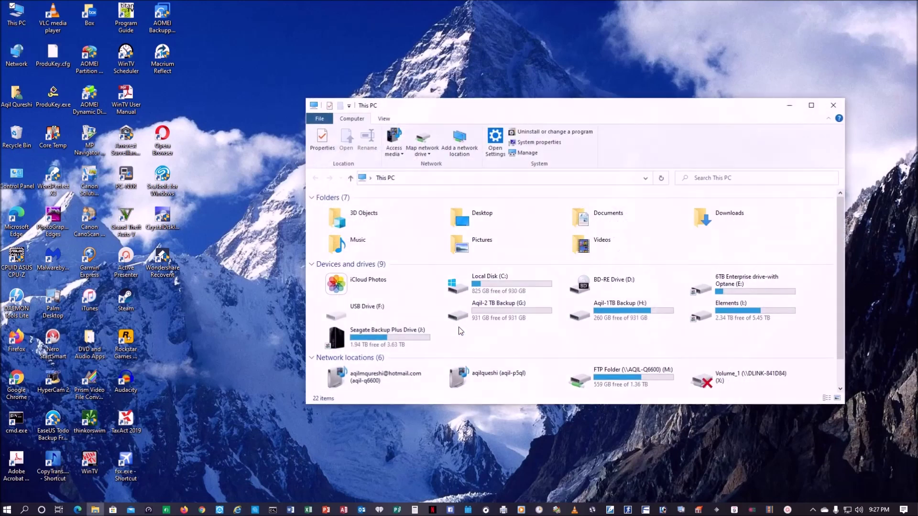
scroll(558, 389, down, 1)
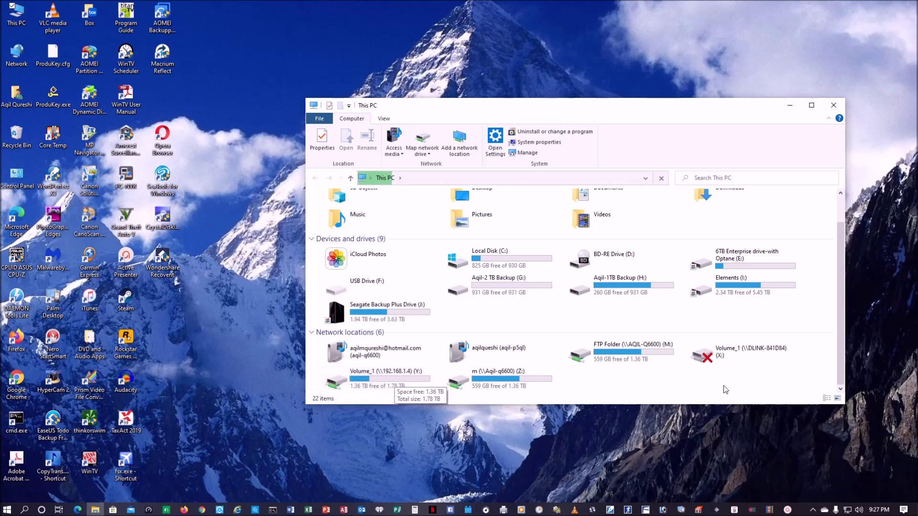
- Disconnect the Volume_1 (X:) drive after it fails with 'Location is not available'
click(726, 352)
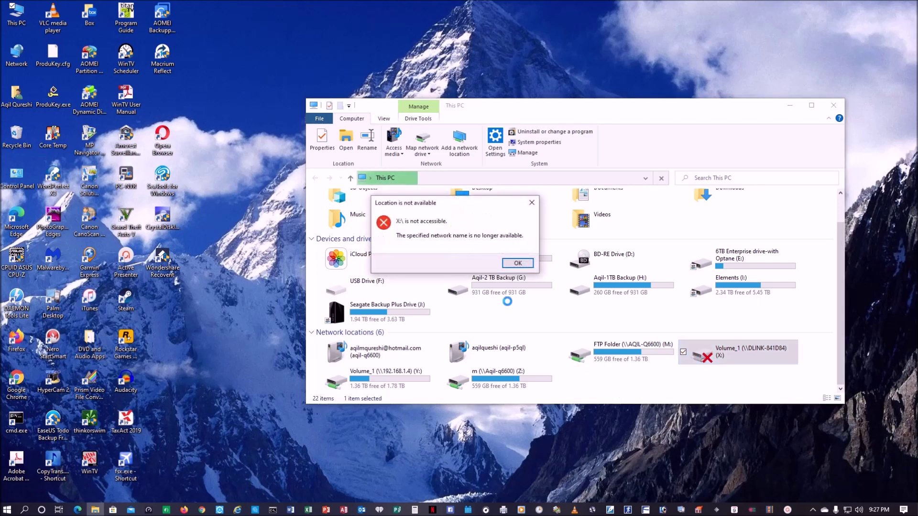
click(505, 264)
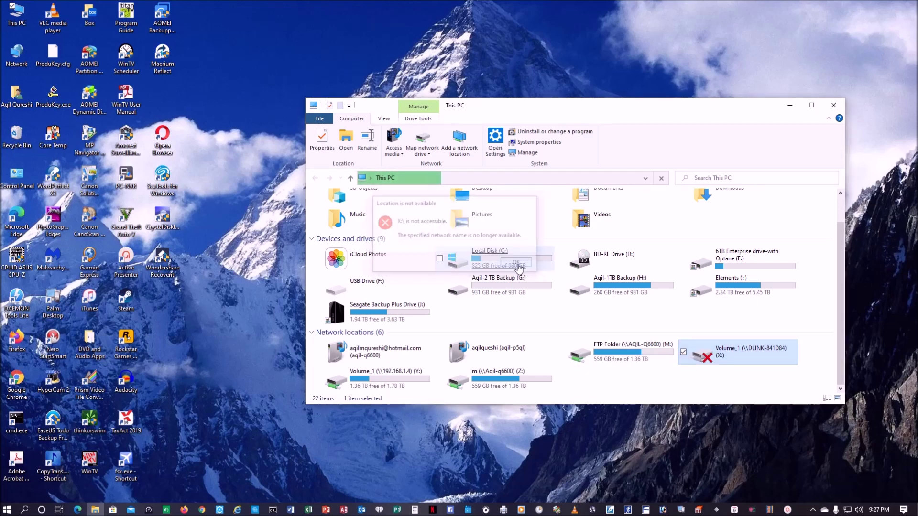
right_click(753, 358)
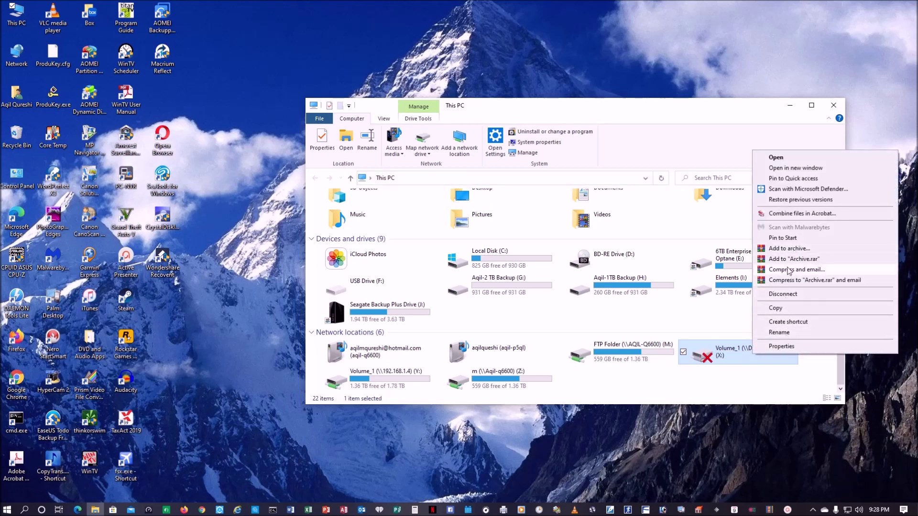
click(772, 294)
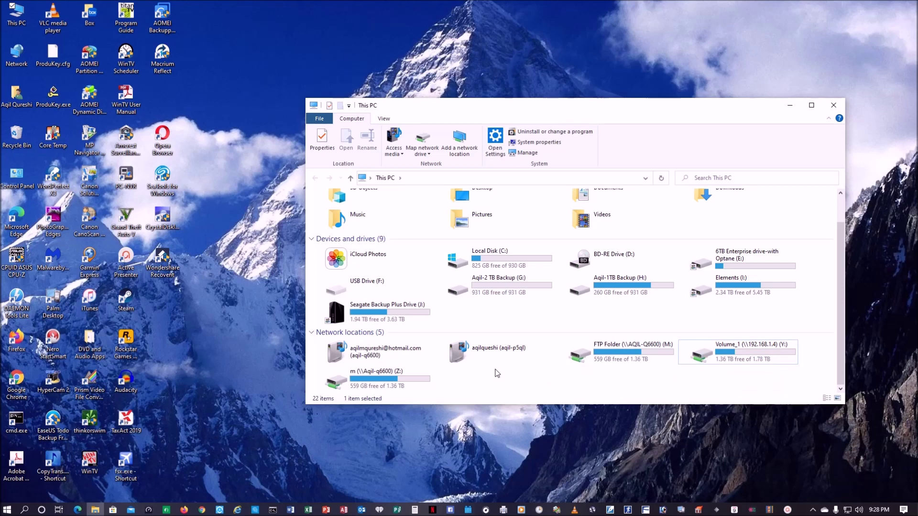
- Start the Add Network Location wizard from This PC and choose a custom network location
right_click(525, 379)
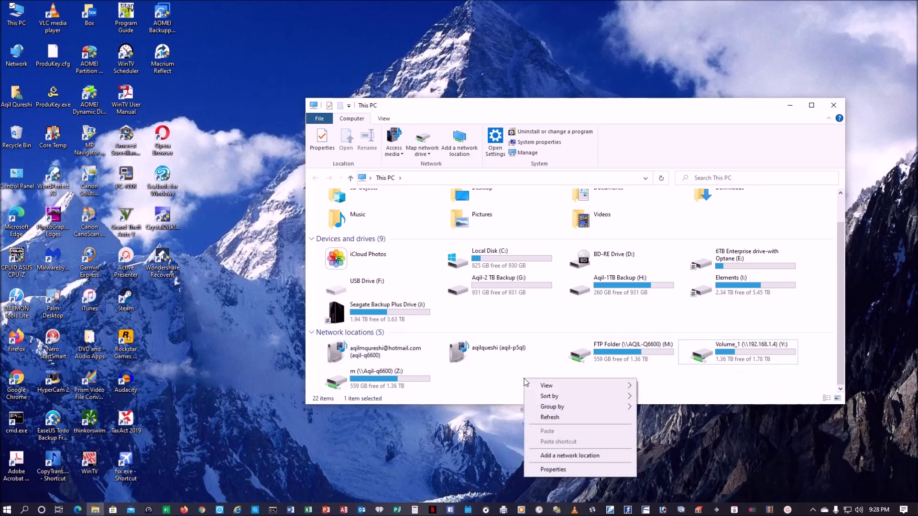
click(554, 459)
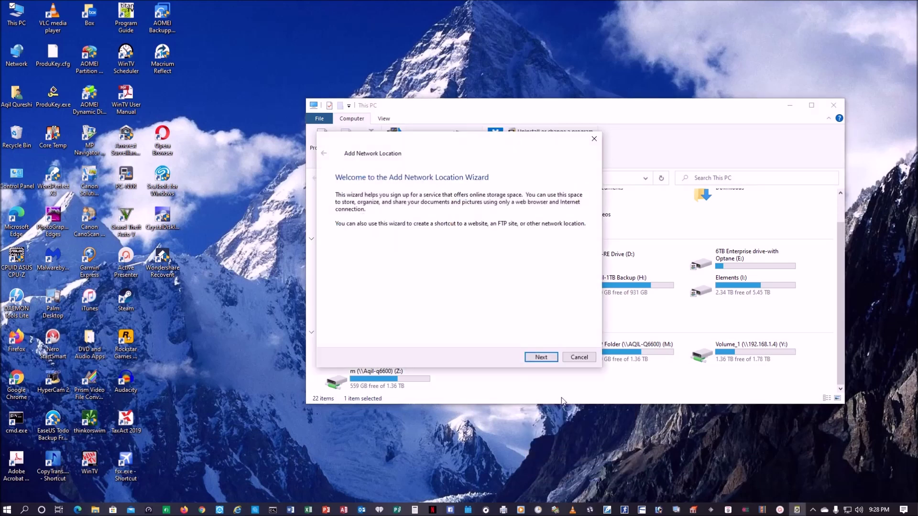
click(541, 358)
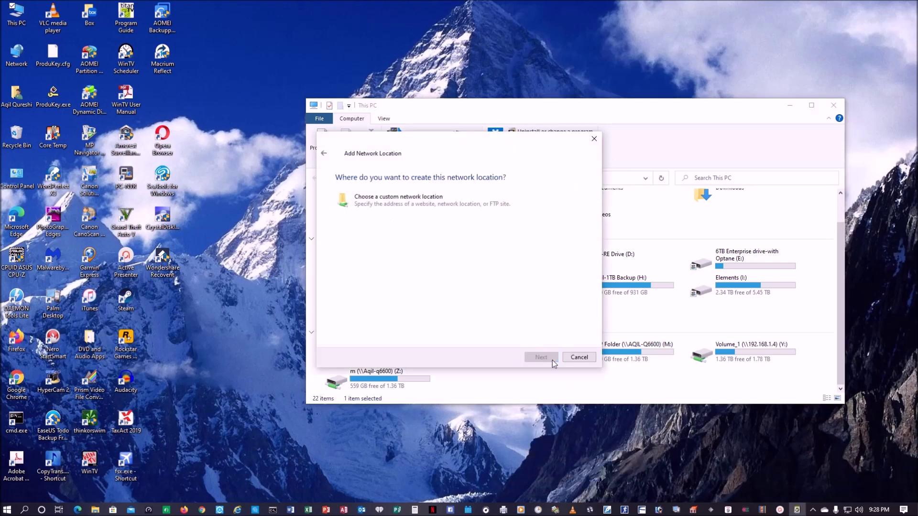
click(377, 205)
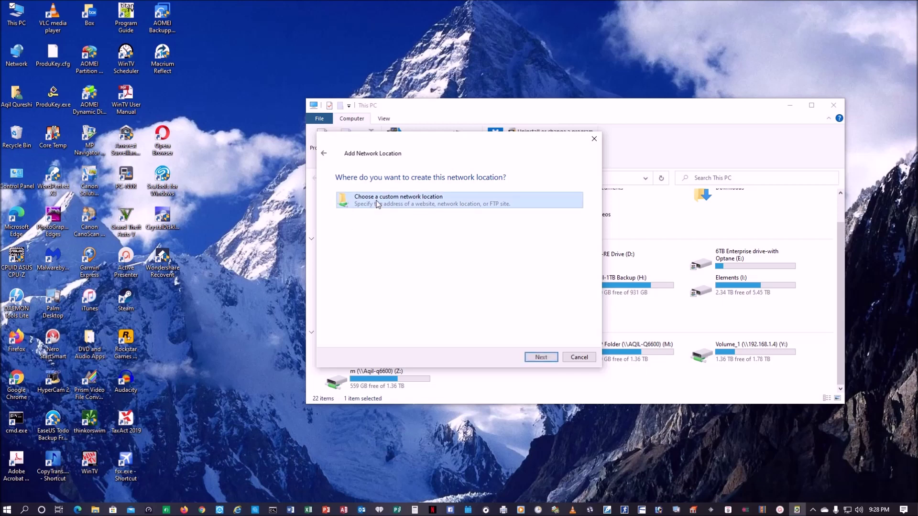
click(537, 357)
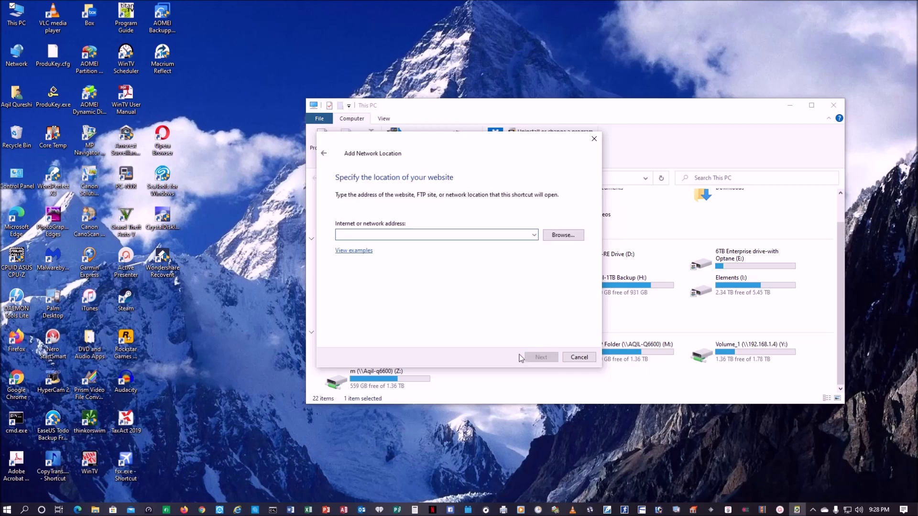
- Enter \\192.168.1.4\Volume_1 as the network location's address and continue
text(192.168.1)
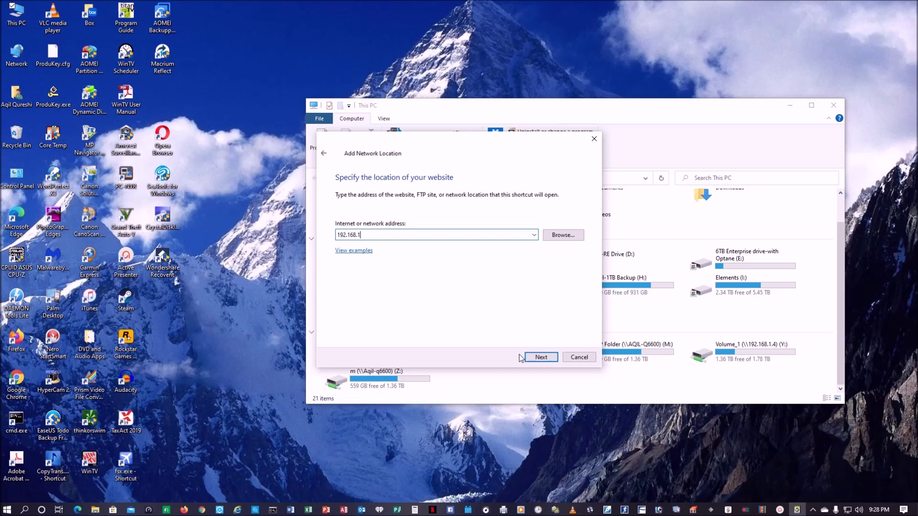
key(BackSpace)
key(BackSpace)
key(BackSpace)
key(BackSpace)
key(BackSpace)
key(BackSpace)
key(BackSpace)
key(BackSpace)
key(BackSpace)
key(BackSpace)
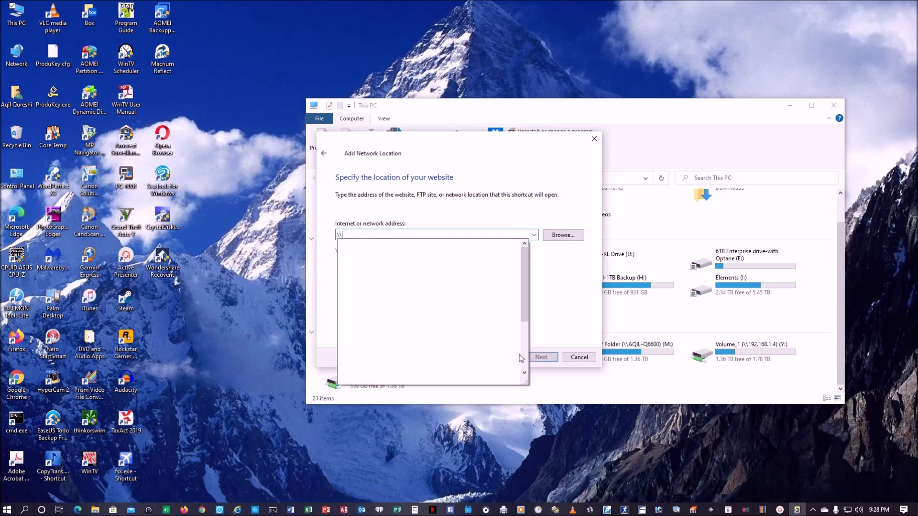
text(192.168.1.)
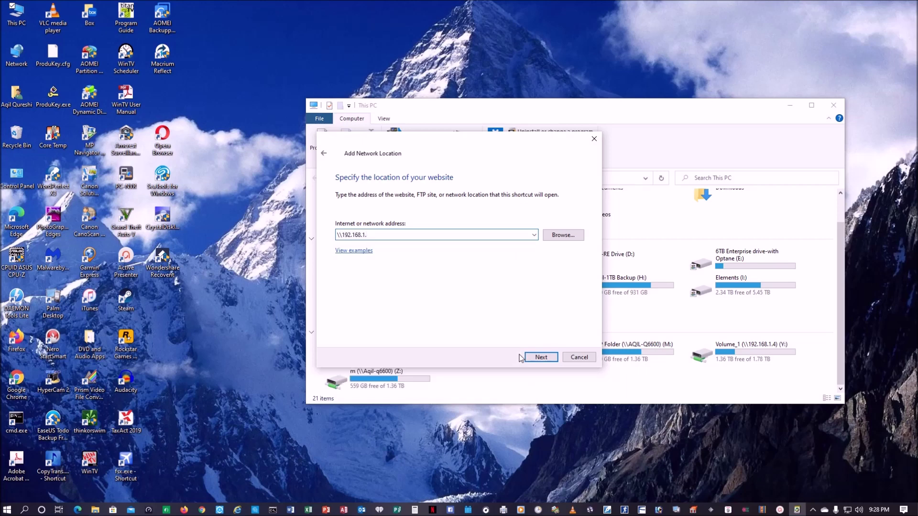
text(4\)
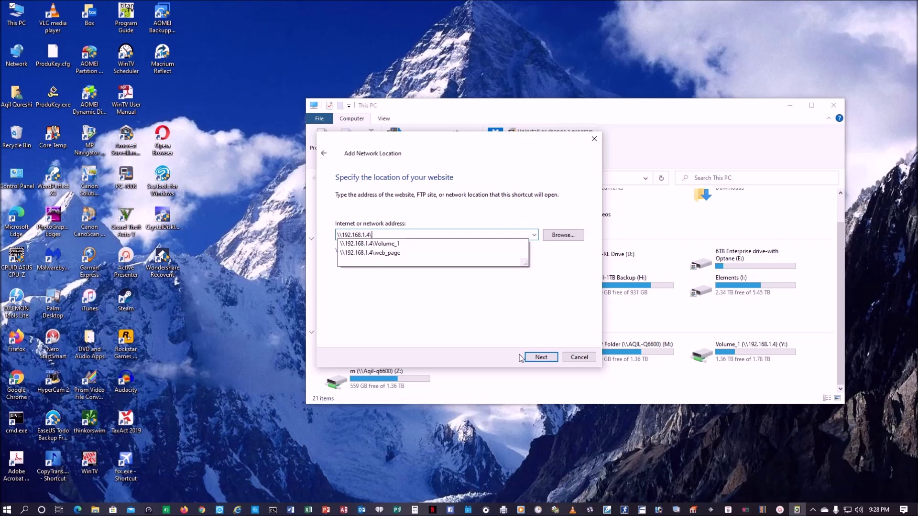
click(393, 244)
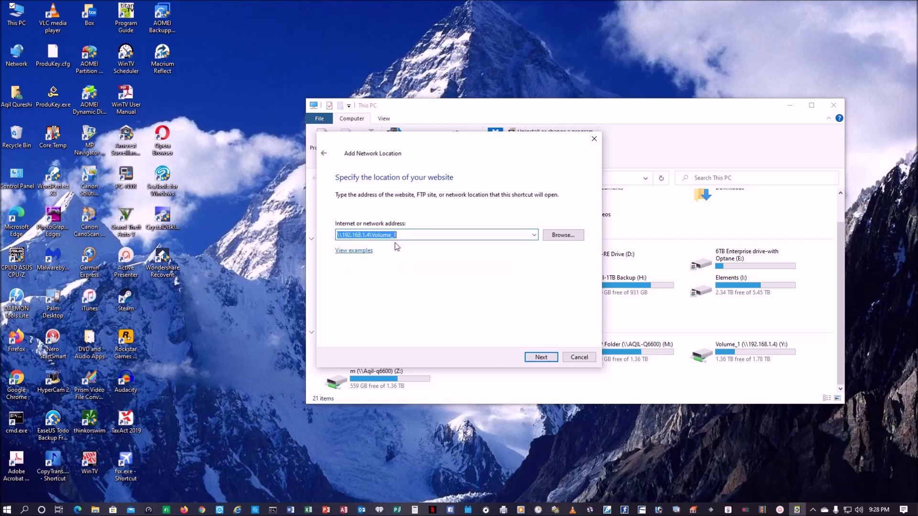
click(541, 358)
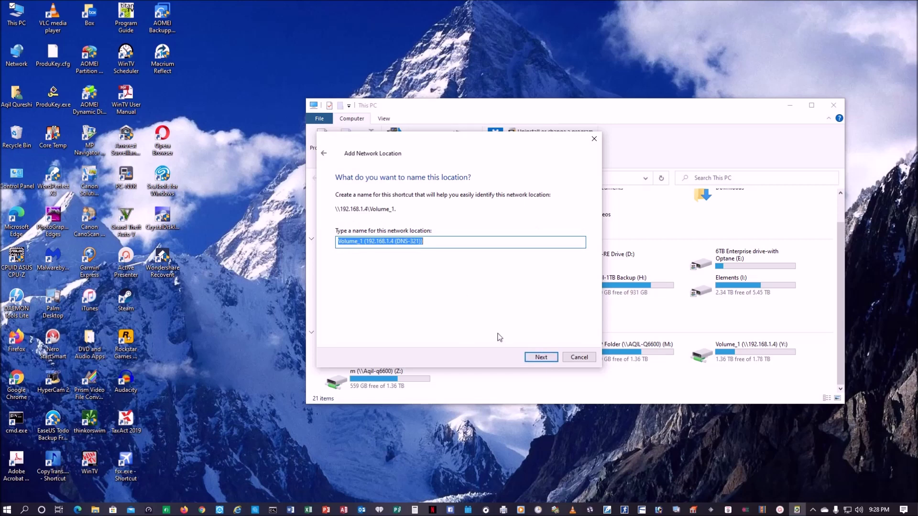
- Name the location NAS_Dlink-321, finish the wizard, and close the opened Volume_1 window
text(NAS)
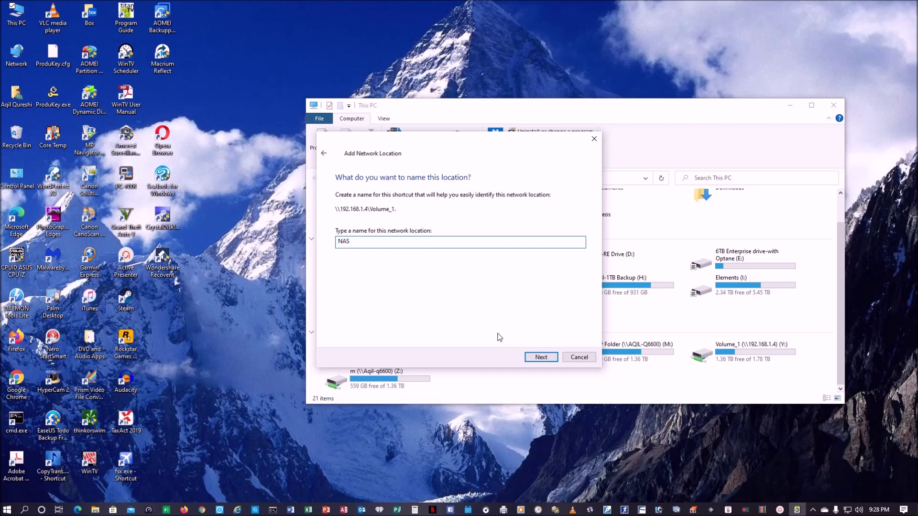
text(_Dlink_321)
key(BackSpace)
key(BackSpace)
text(32)
click(540, 358)
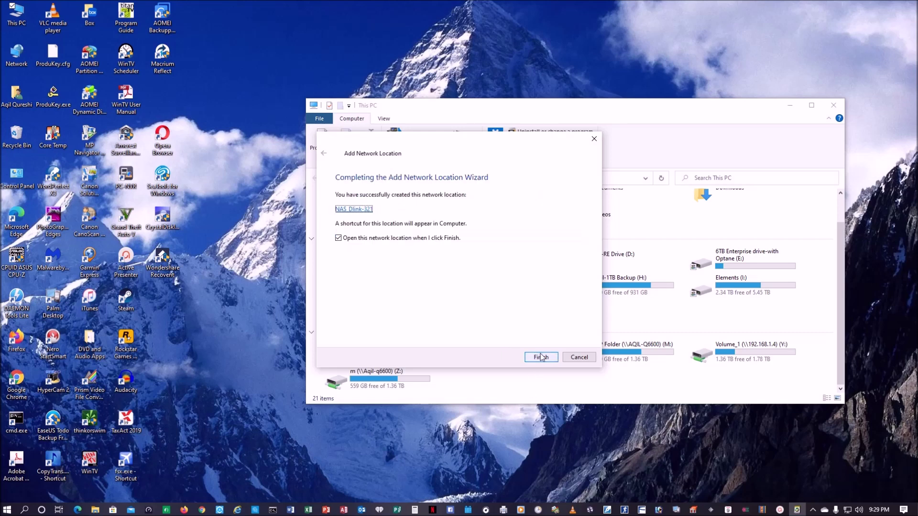
click(541, 357)
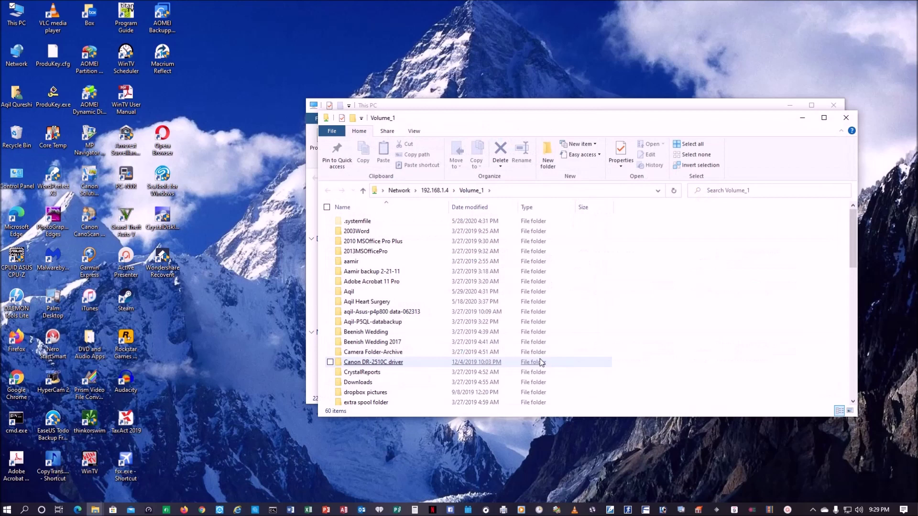
click(846, 118)
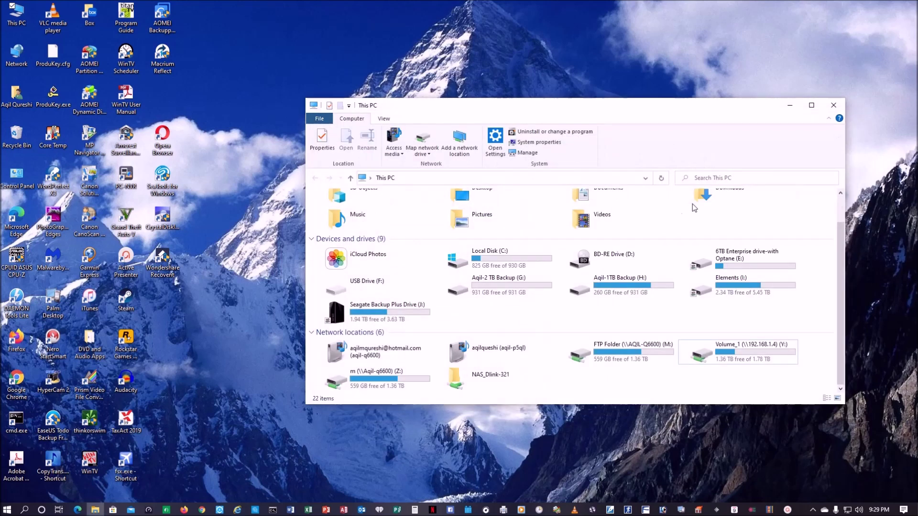
- Open NAS_Dlink-321 from This PC, go back, and close the This PC window
double_click(488, 378)
click(315, 178)
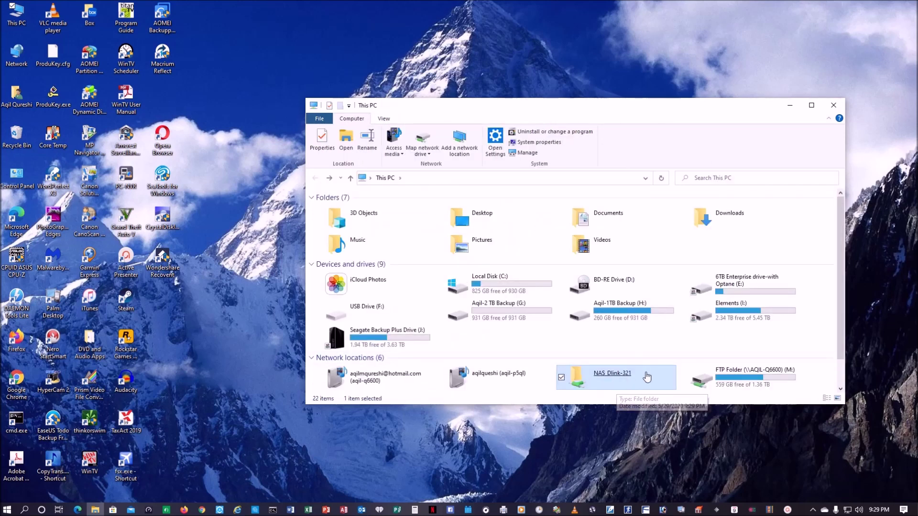
scroll(707, 381, down, 1)
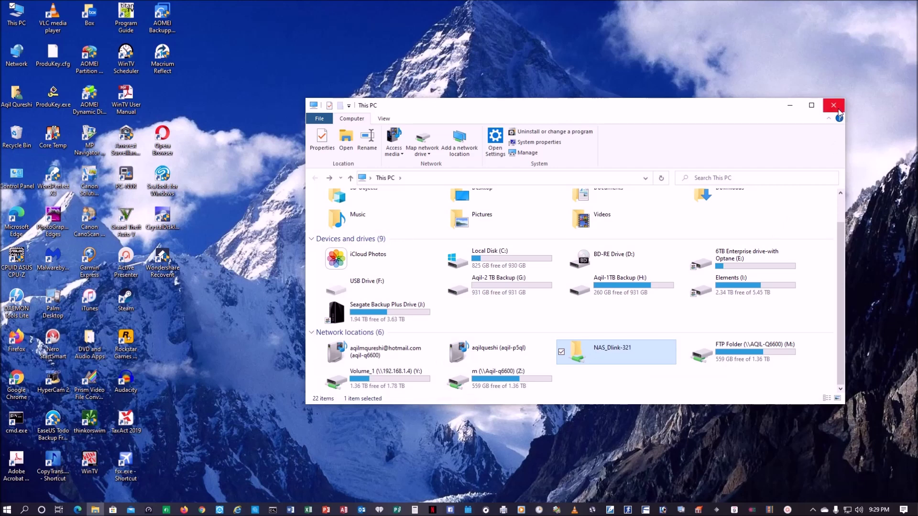
click(834, 107)
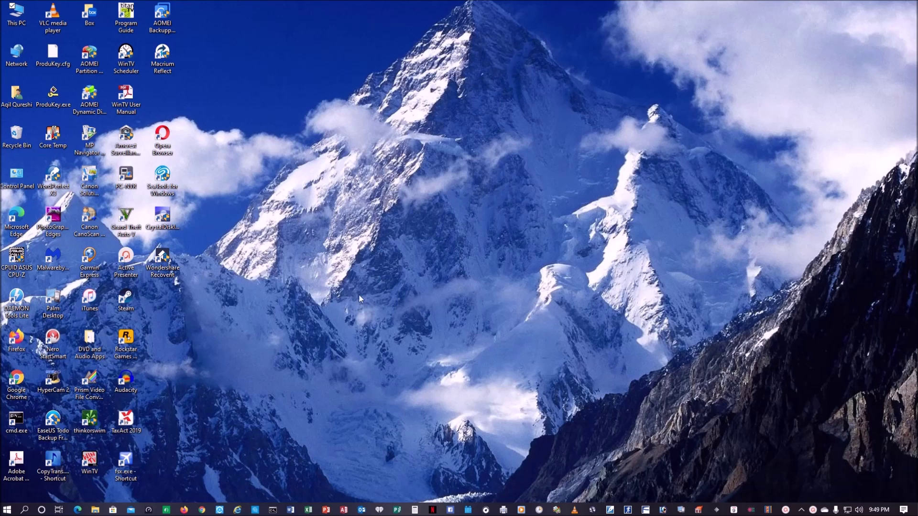
- In This PC, try the Volume_1 (Y:) mapped drive and dismiss the reconnection error
double_click(17, 14)
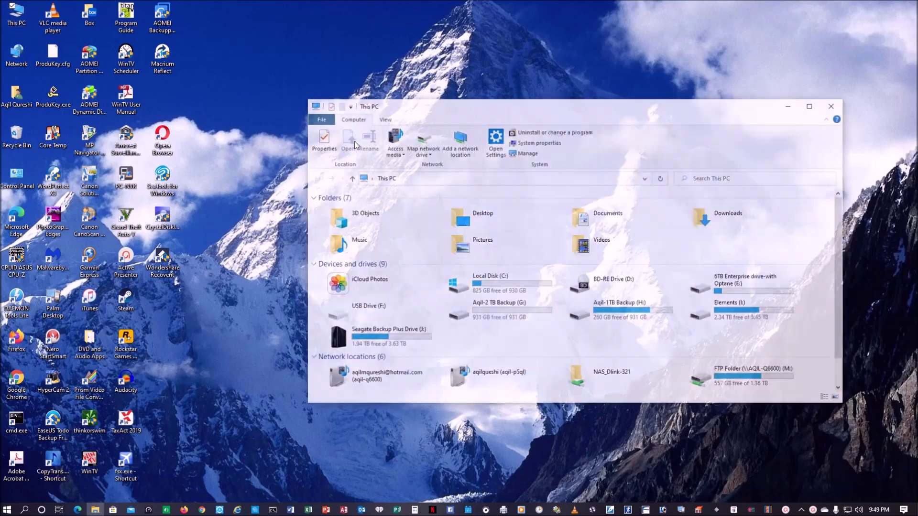
scroll(676, 324, down, 1)
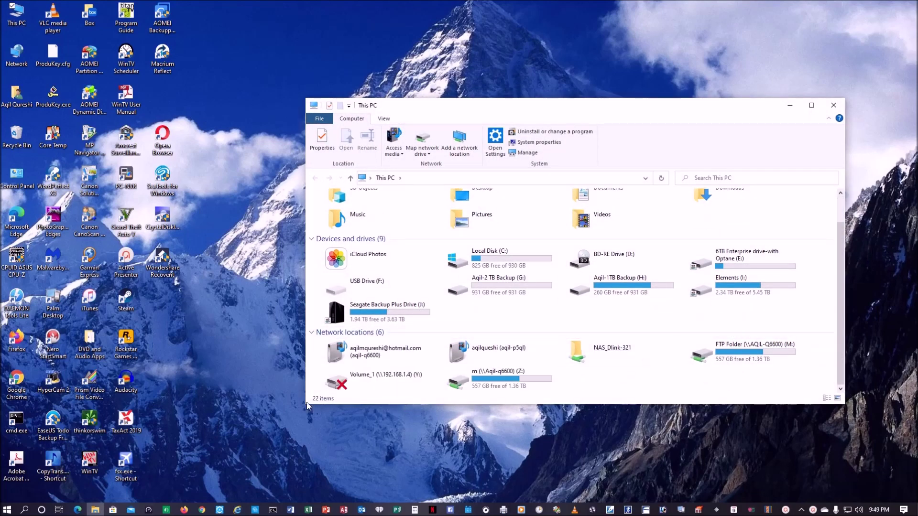
double_click(370, 381)
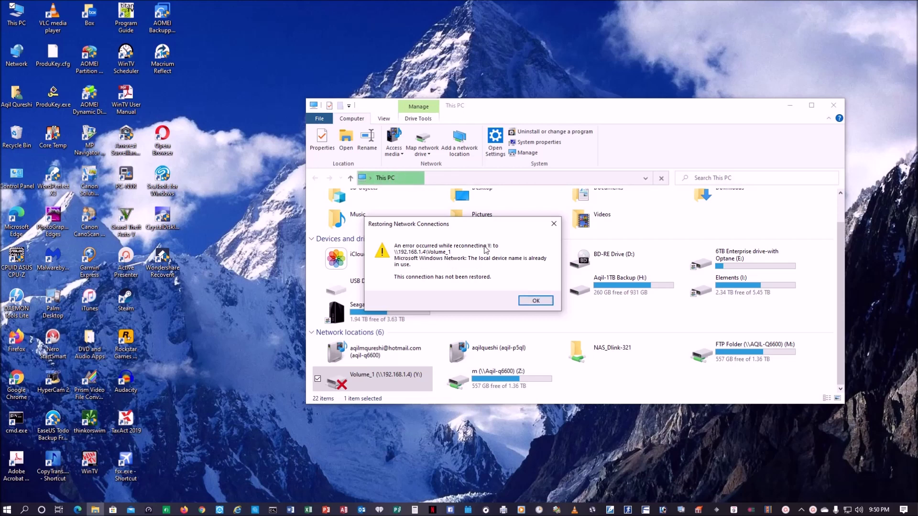
click(529, 303)
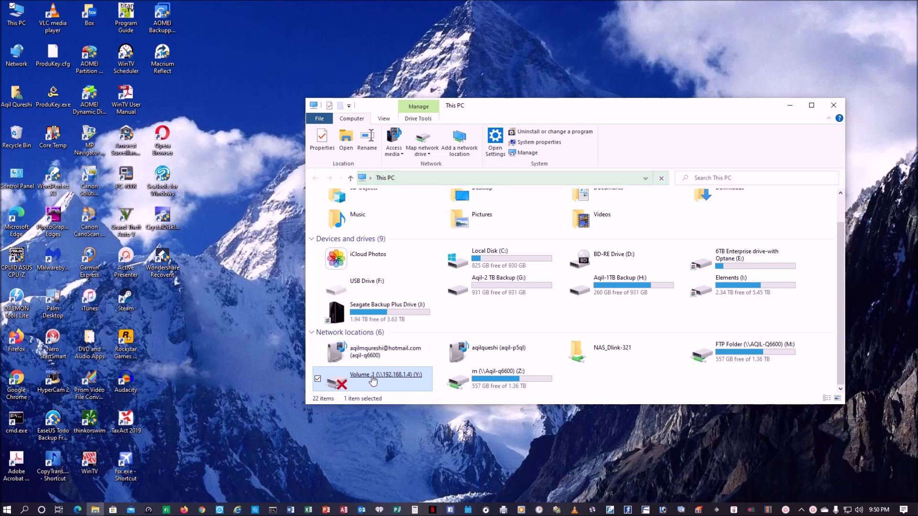
- Try the NAS_Dlink-321 network location and dismiss its not-accessible error
double_click(609, 358)
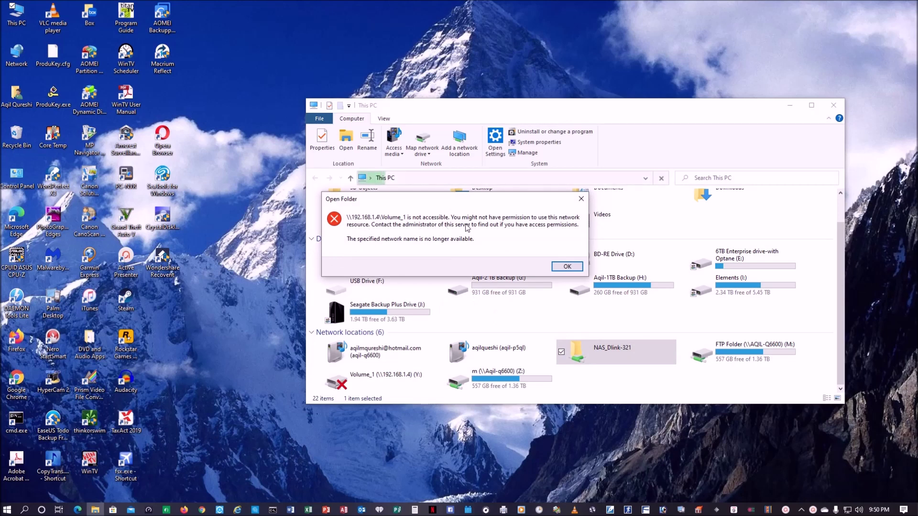
click(578, 268)
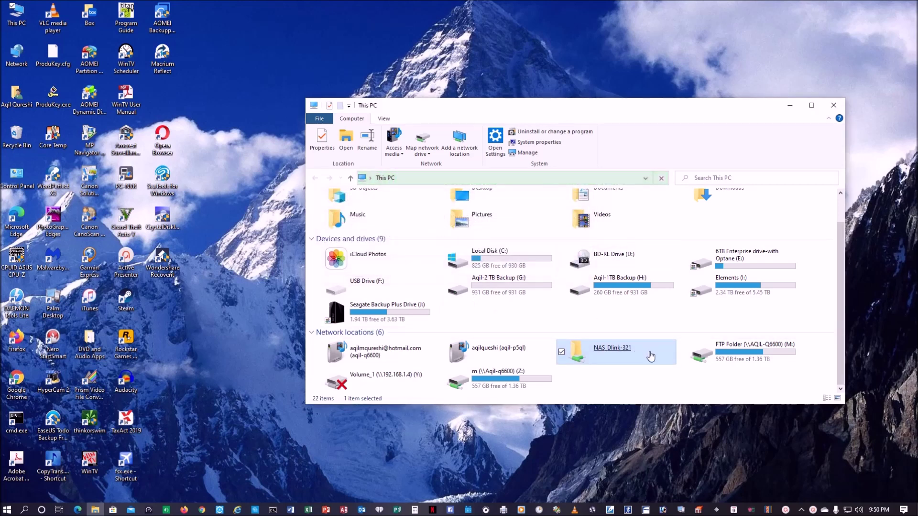
click(22, 58)
- Browse Network to DLINK-841D84, view its Volume_1 and web_page shares, then close it
double_click(22, 58)
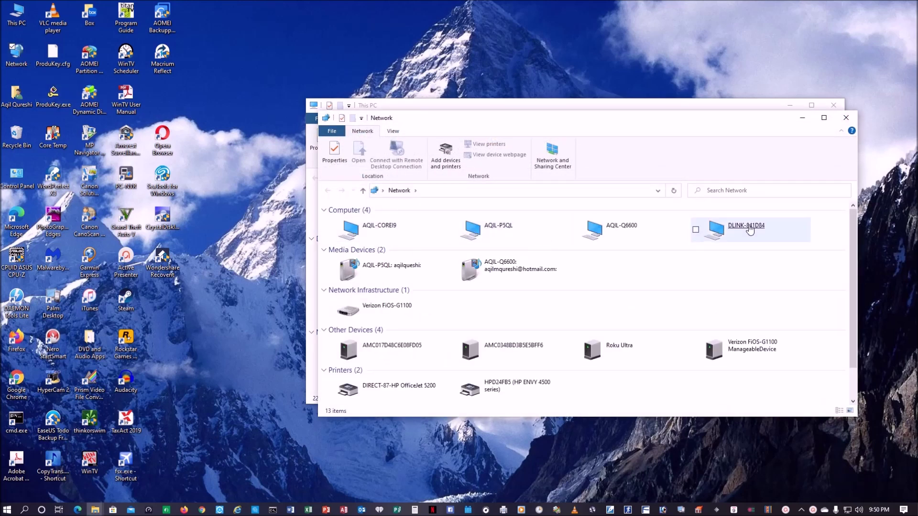
click(749, 230)
double_click(749, 230)
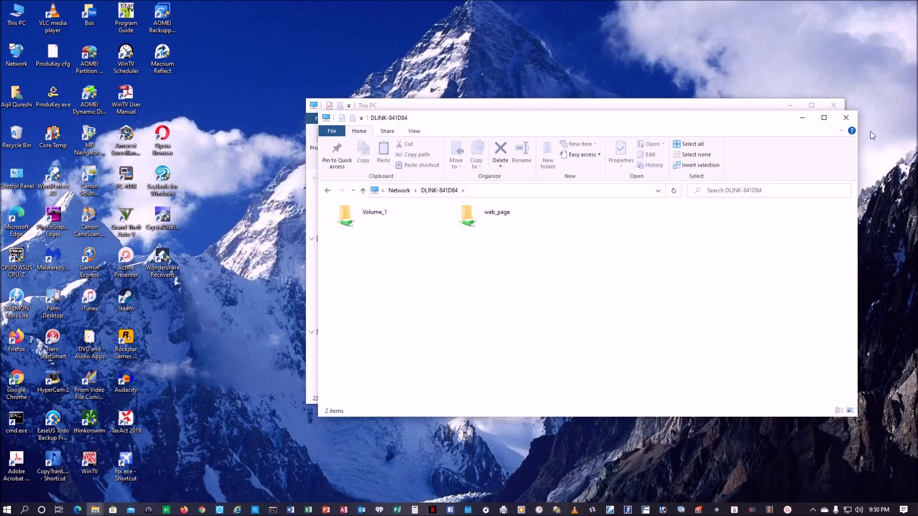
click(846, 117)
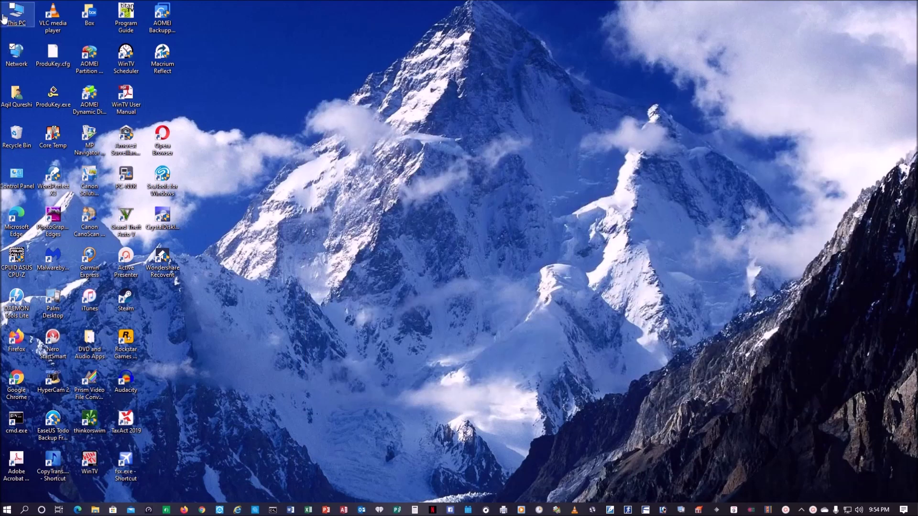
- Disconnect the Volume_1 (Y:) mapped drive in This PC and close the window
double_click(17, 14)
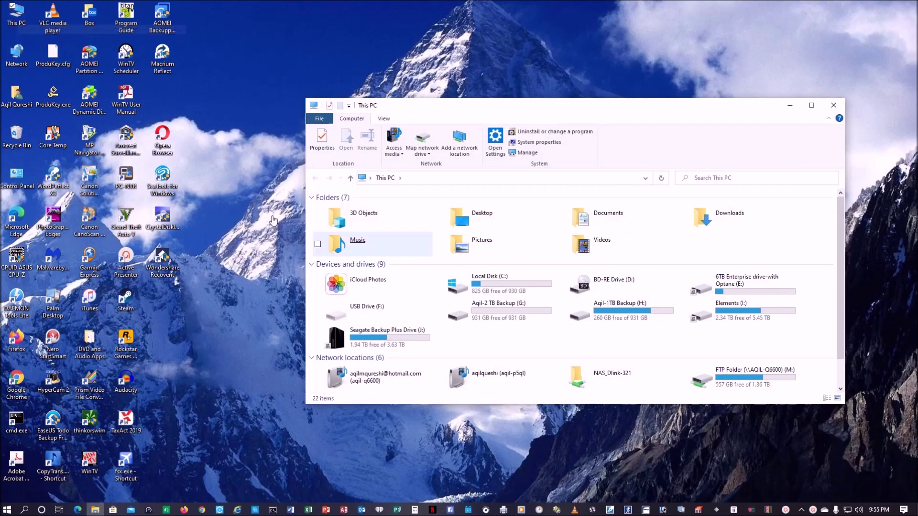
scroll(690, 353, down, 1)
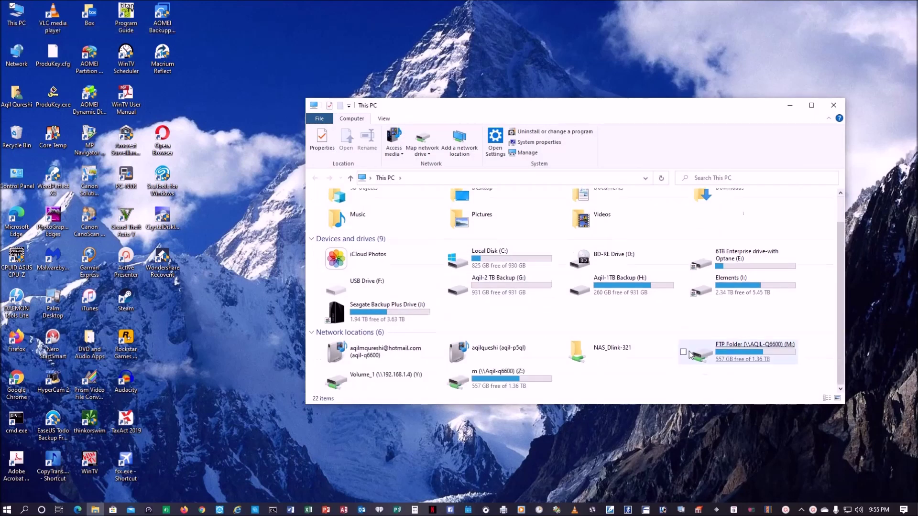
click(400, 386)
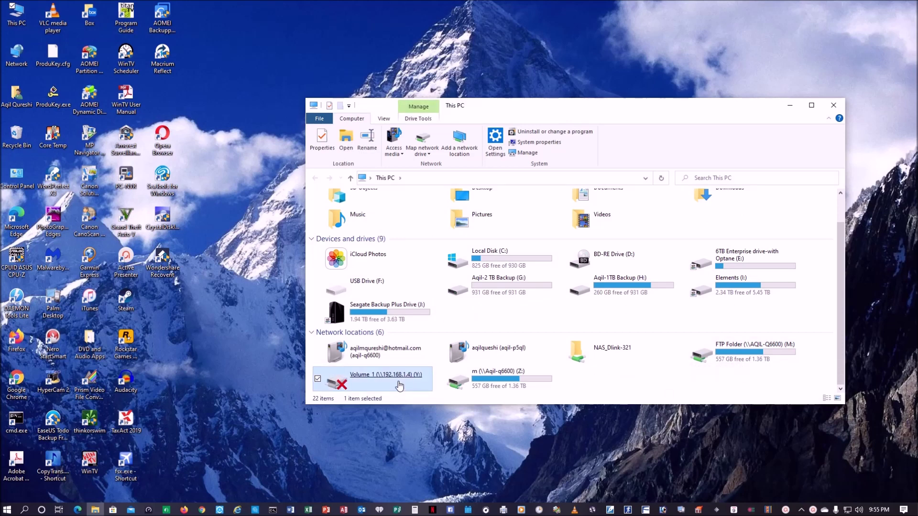
right_click(399, 385)
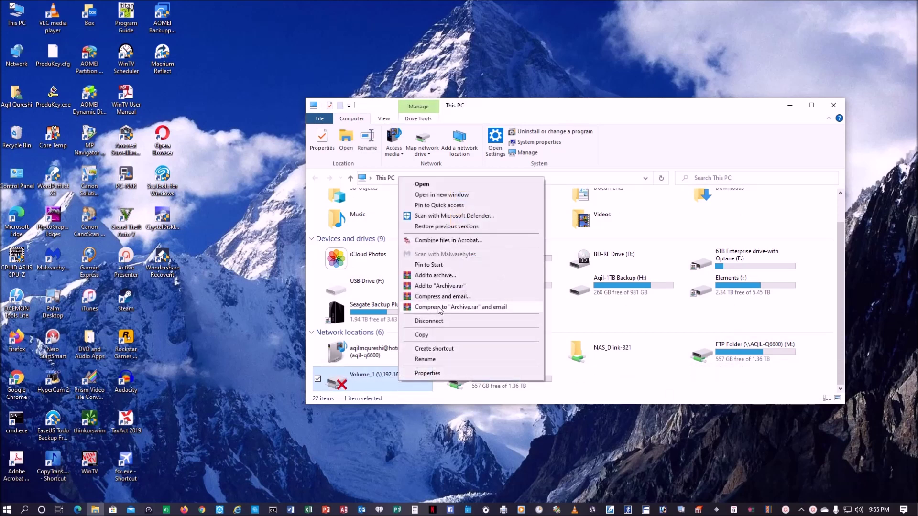
click(438, 320)
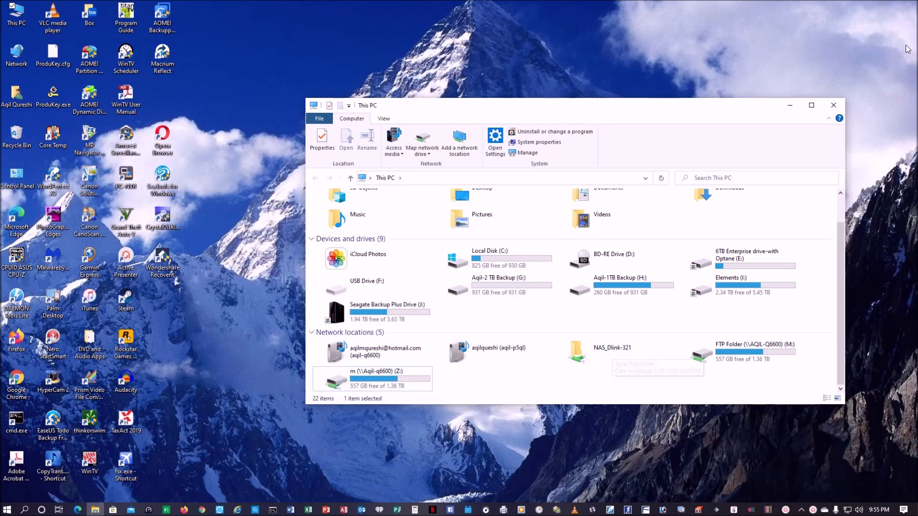
click(833, 105)
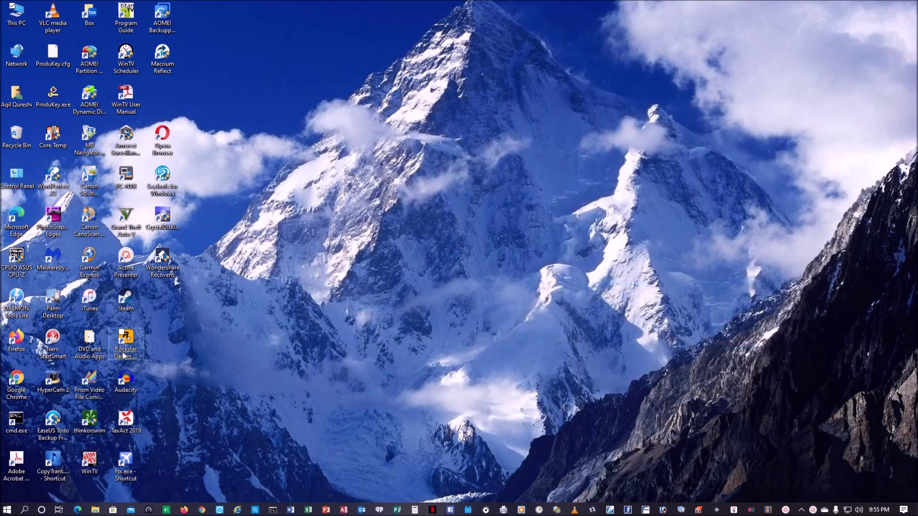
- Launch the Services app by searching 'serv' and scroll down its service list
click(25, 511)
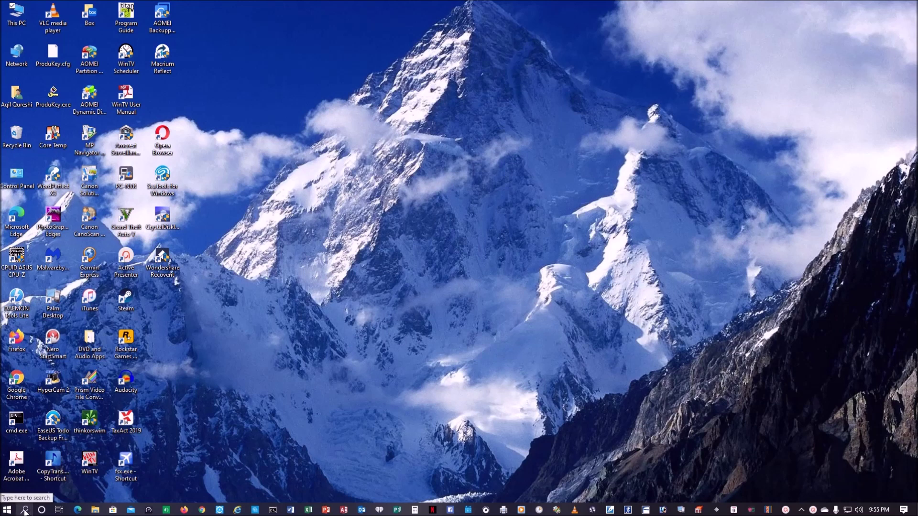
text(serv)
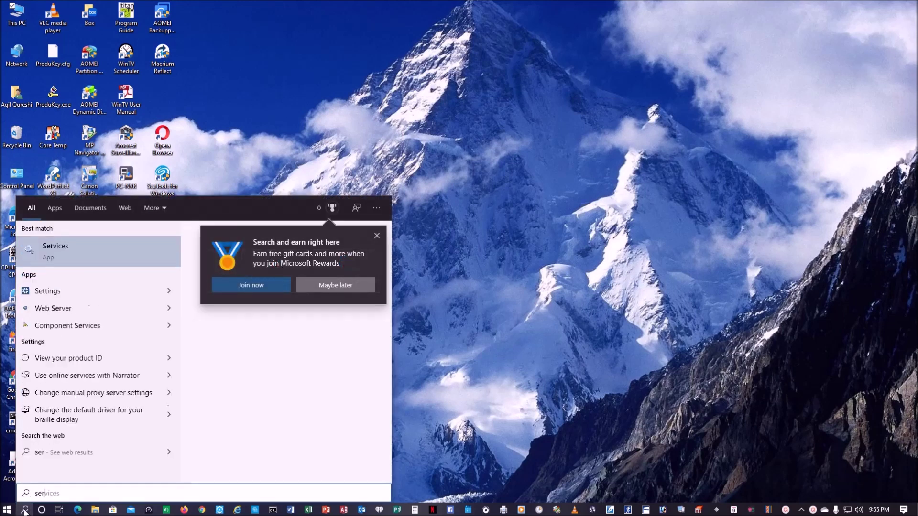
click(89, 257)
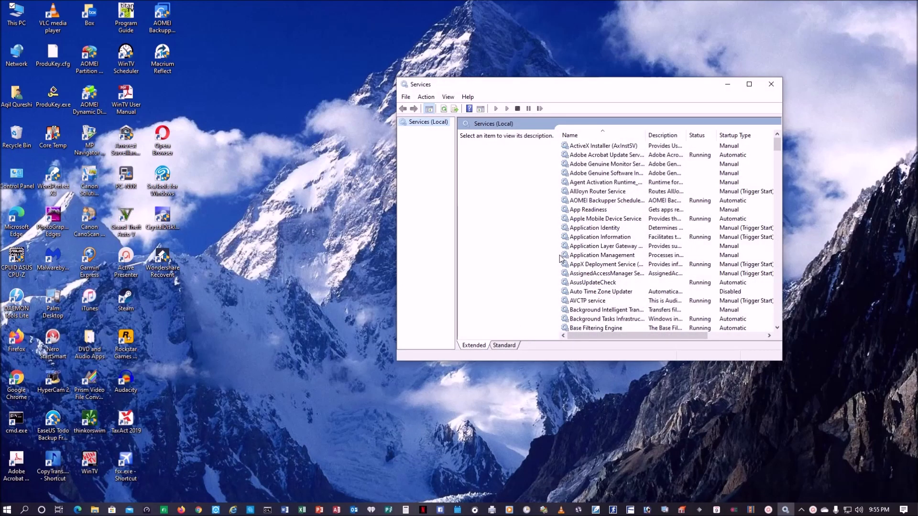
scroll(560, 258, down, 4)
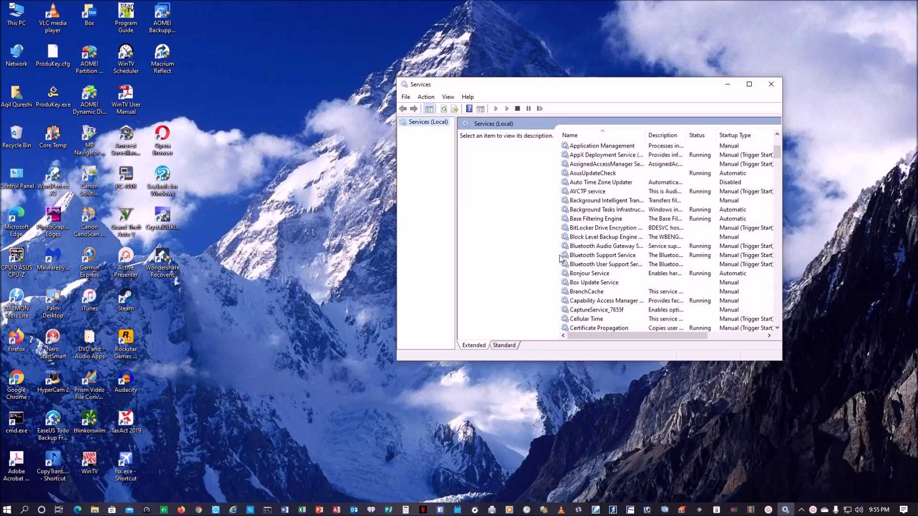
scroll(560, 259, down, 11)
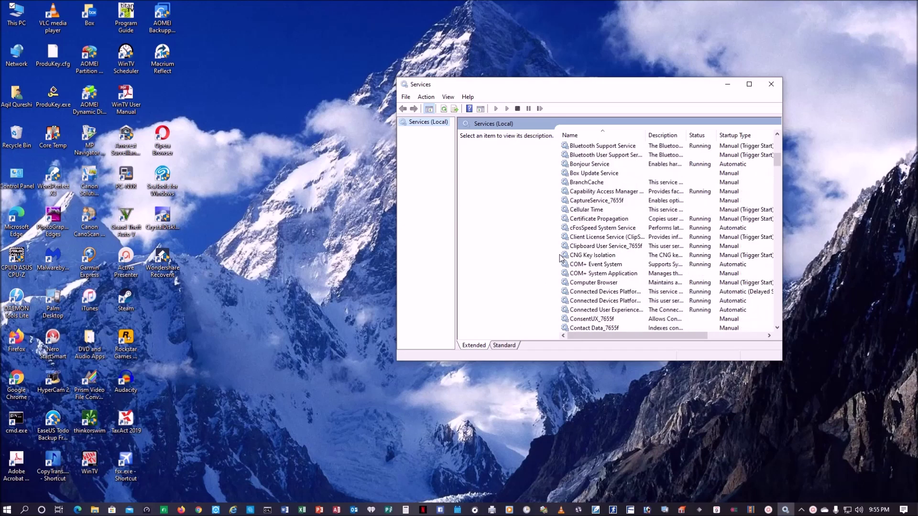
scroll(560, 259, down, 8)
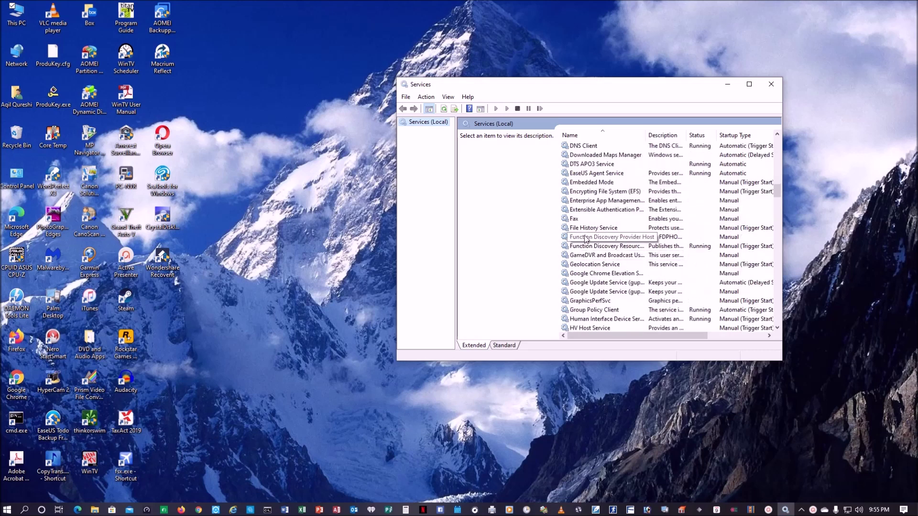
- Give Function Discovery Provider Host an Automatic startup type and start the service
click(586, 238)
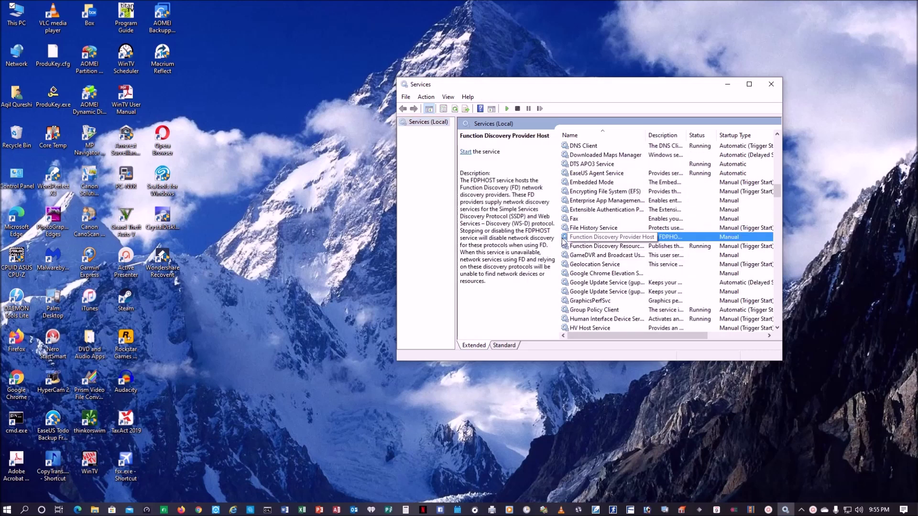
double_click(566, 238)
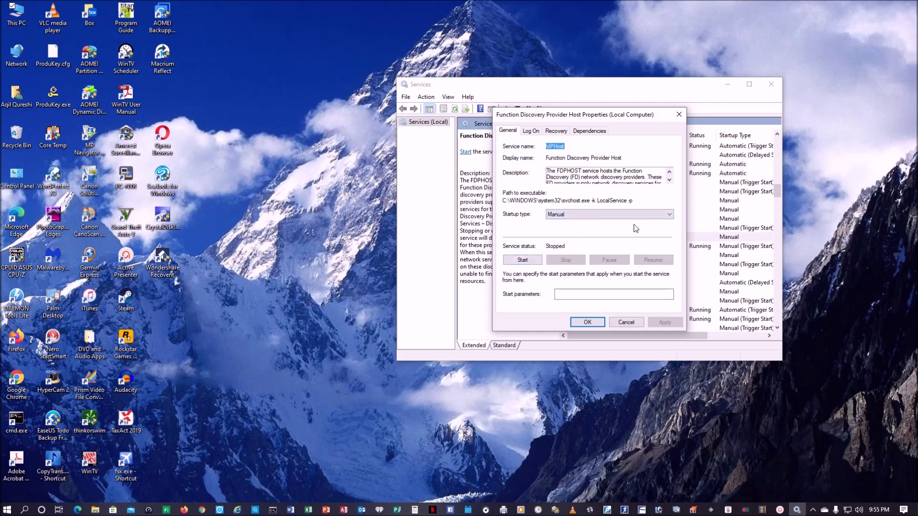
click(672, 216)
click(594, 230)
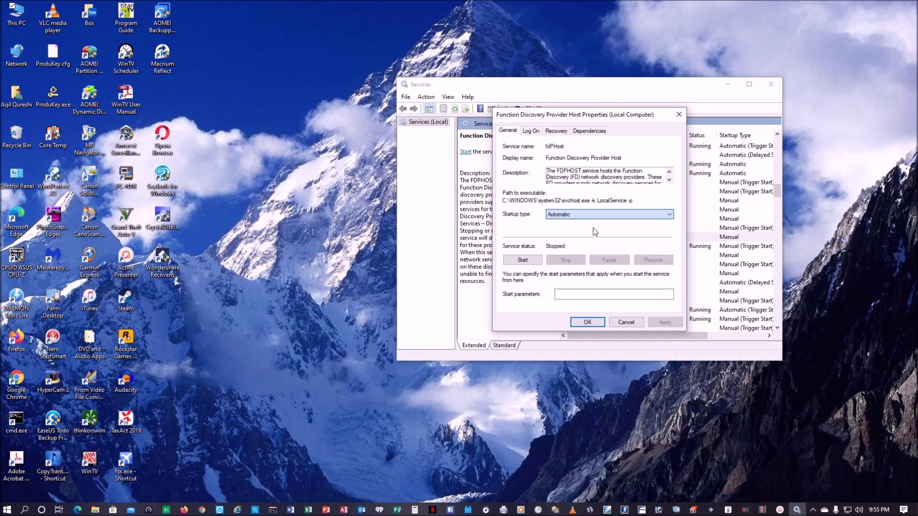
click(538, 261)
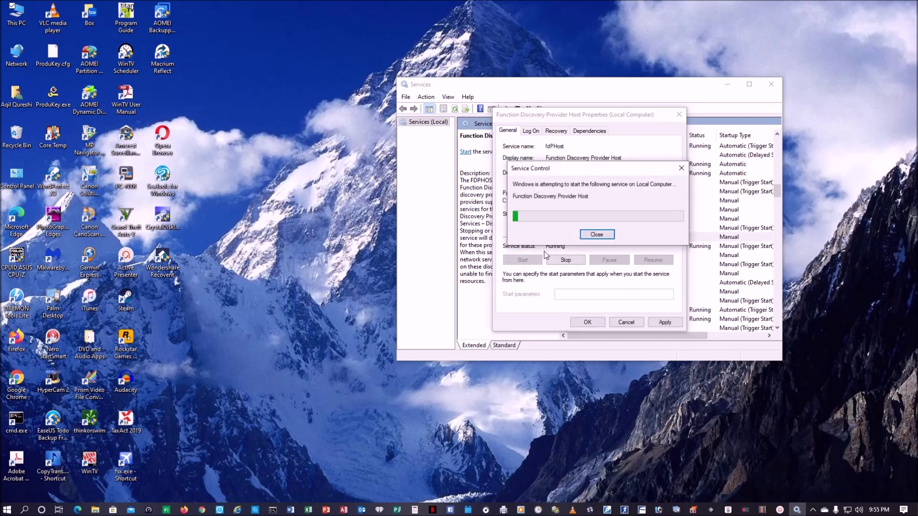
click(675, 326)
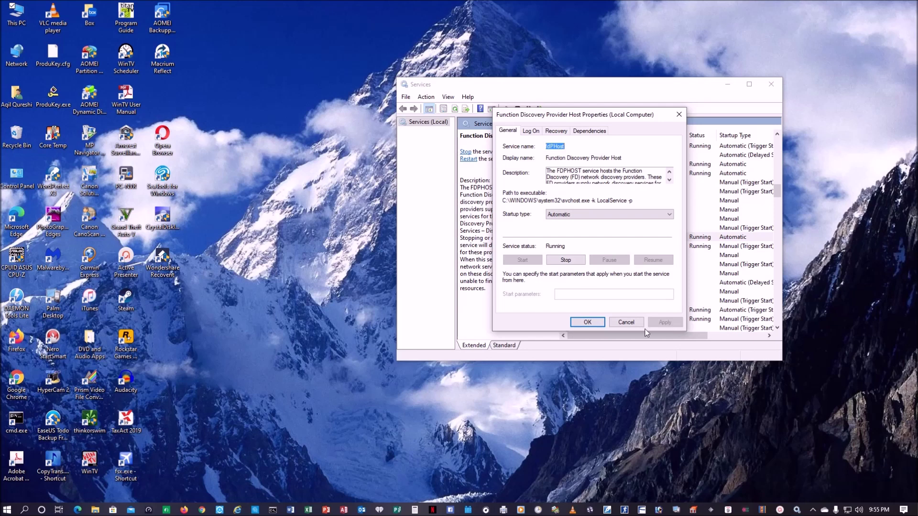
click(579, 324)
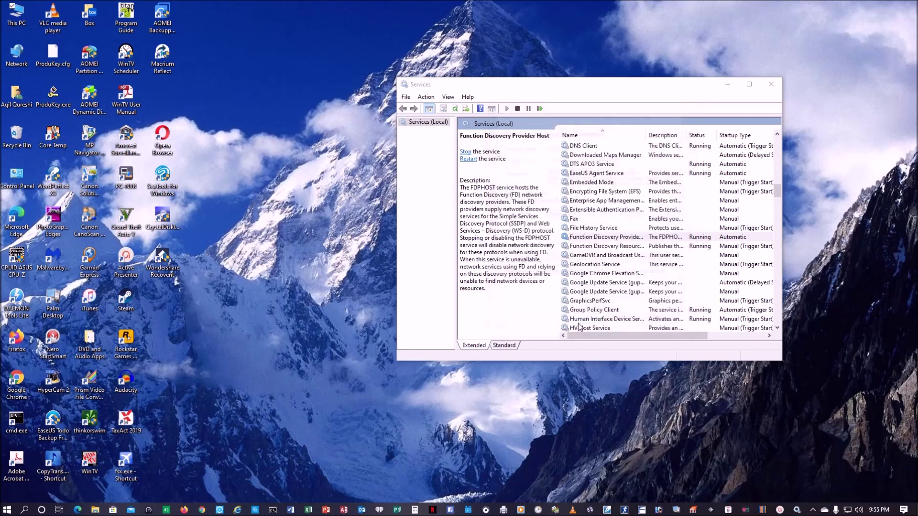
- Change Function Discovery Resource Publication's startup type to Automatic and apply it
double_click(608, 247)
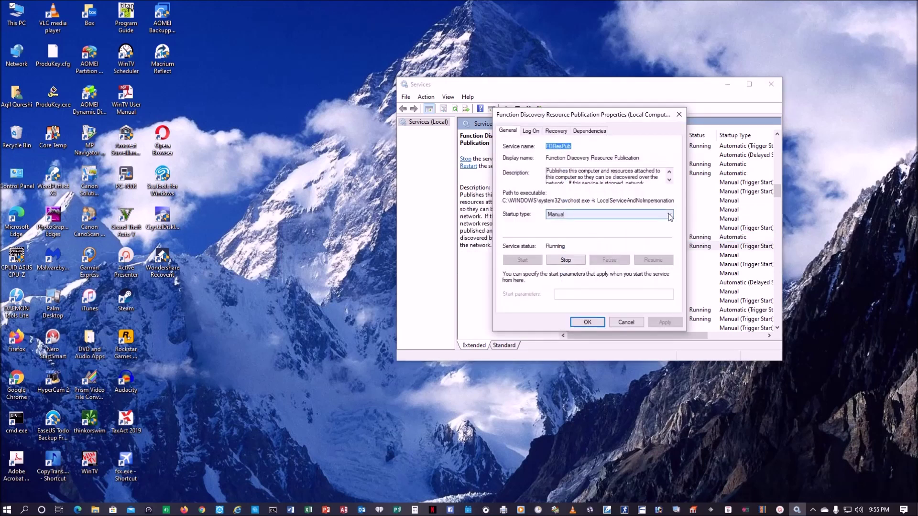
click(660, 215)
click(643, 229)
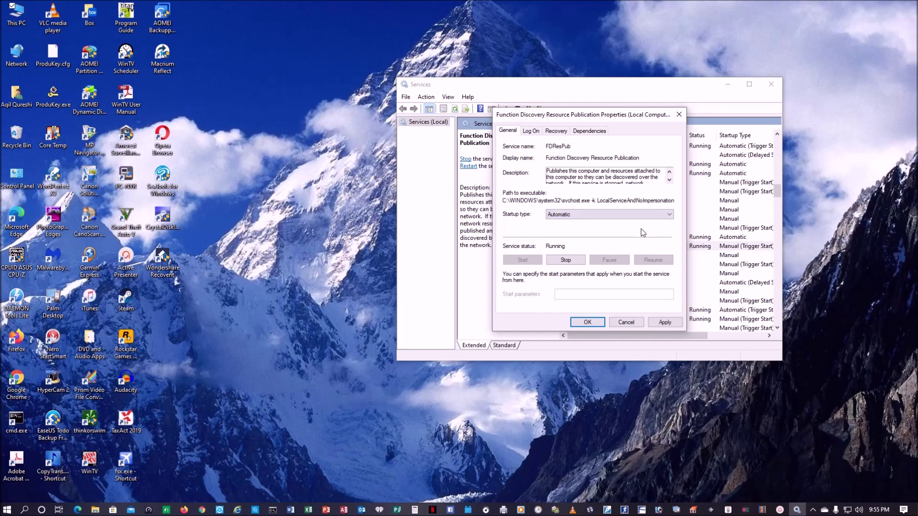
click(663, 322)
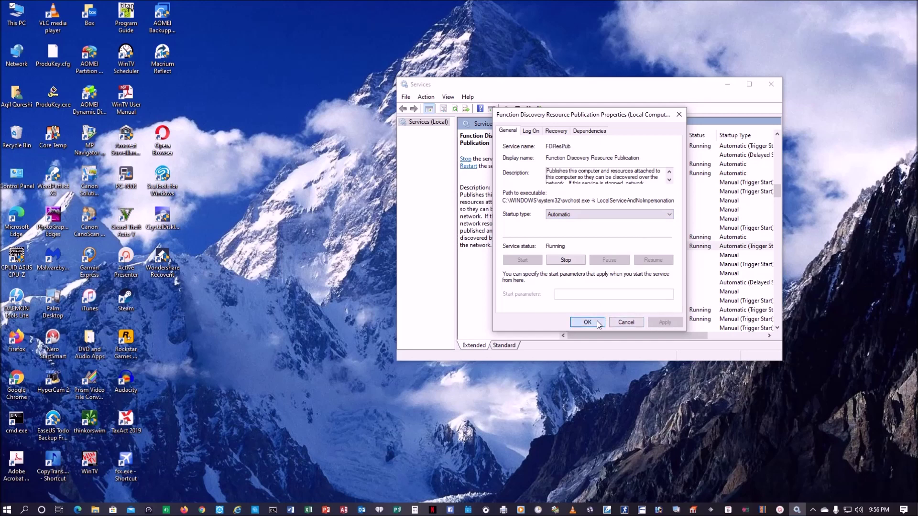
click(598, 324)
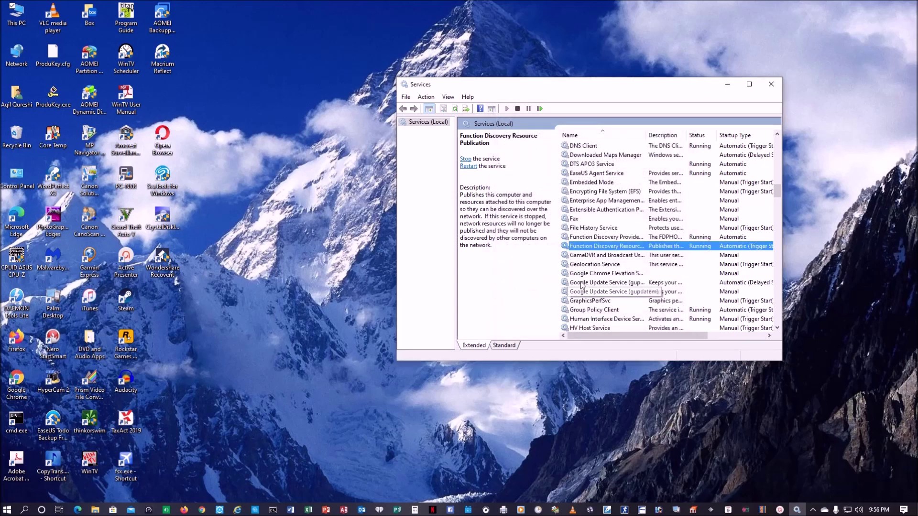
scroll(581, 285, down, 4)
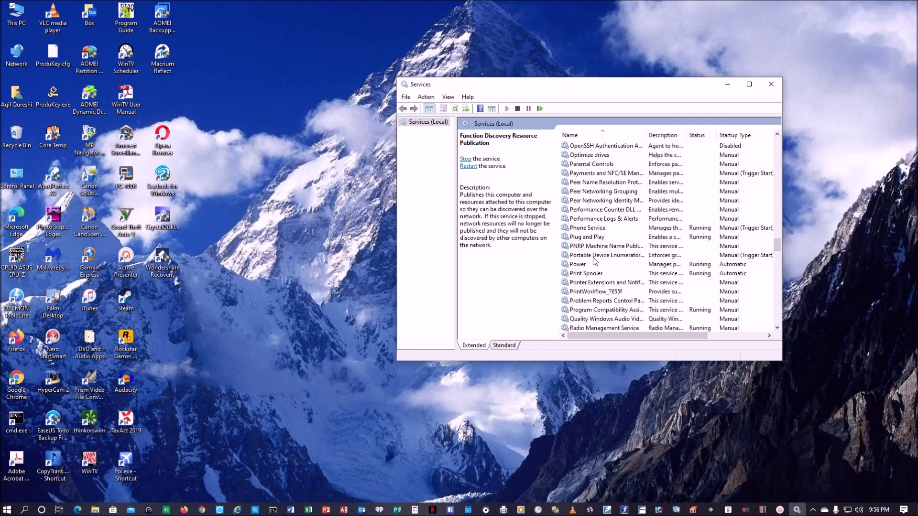
- Change SSDP Discovery's startup type from Manual to Automatic
scroll(594, 259, down, 20)
scroll(594, 258, down, 6)
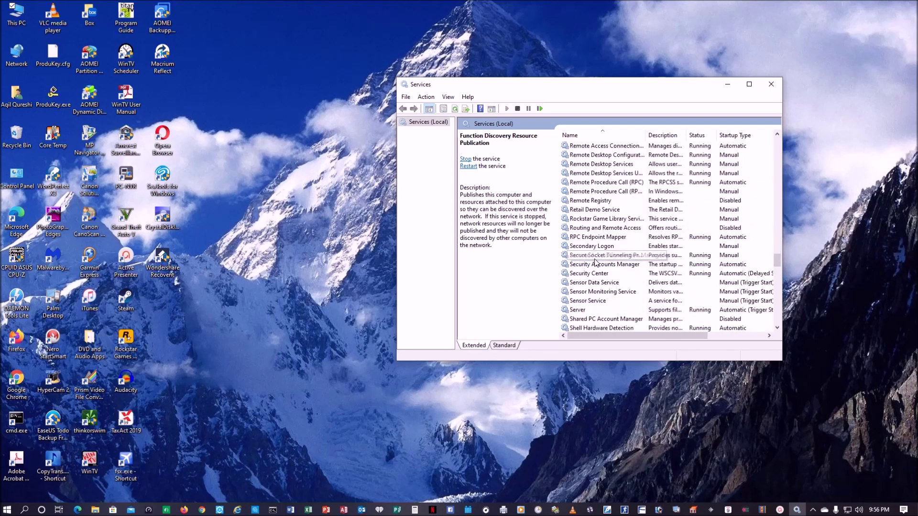
scroll(596, 262, down, 2)
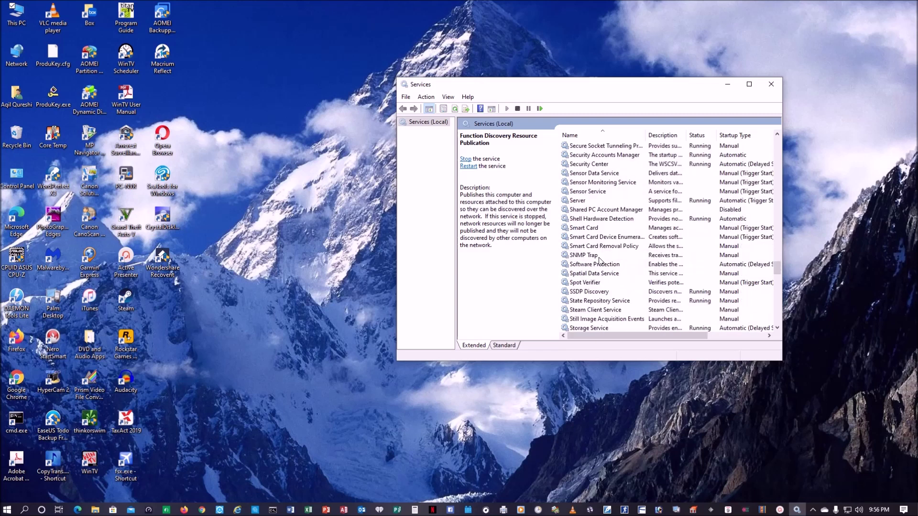
click(597, 292)
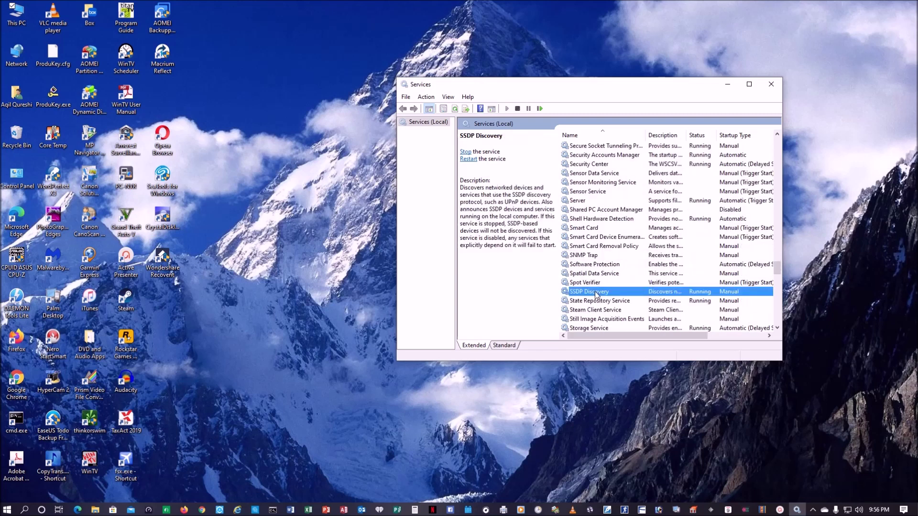
double_click(595, 293)
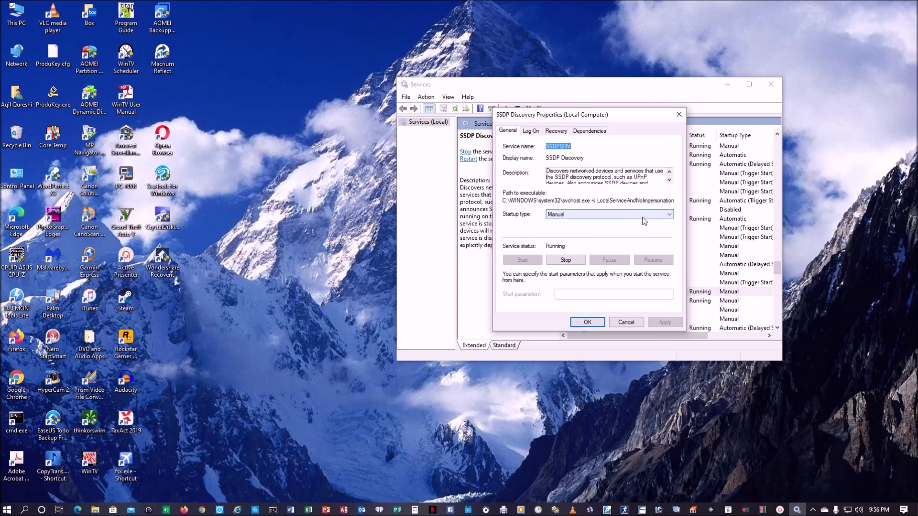
click(669, 214)
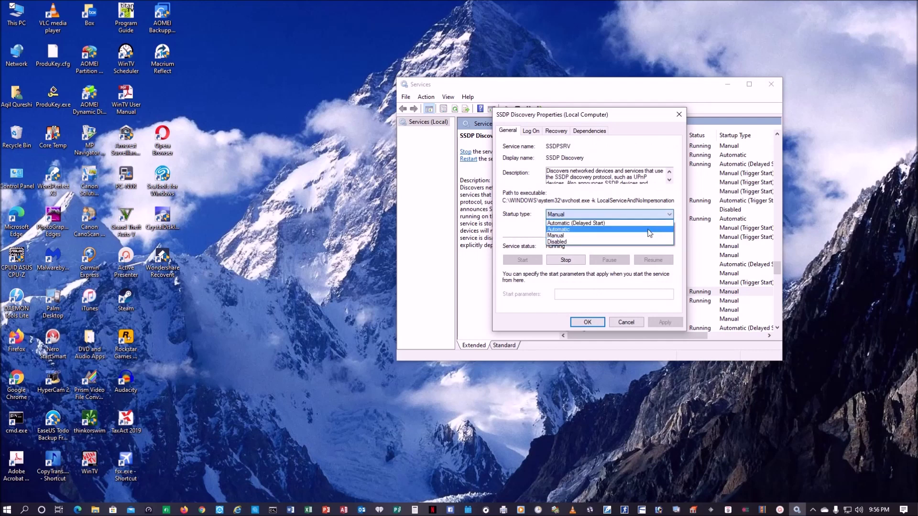
click(650, 229)
click(660, 322)
click(587, 324)
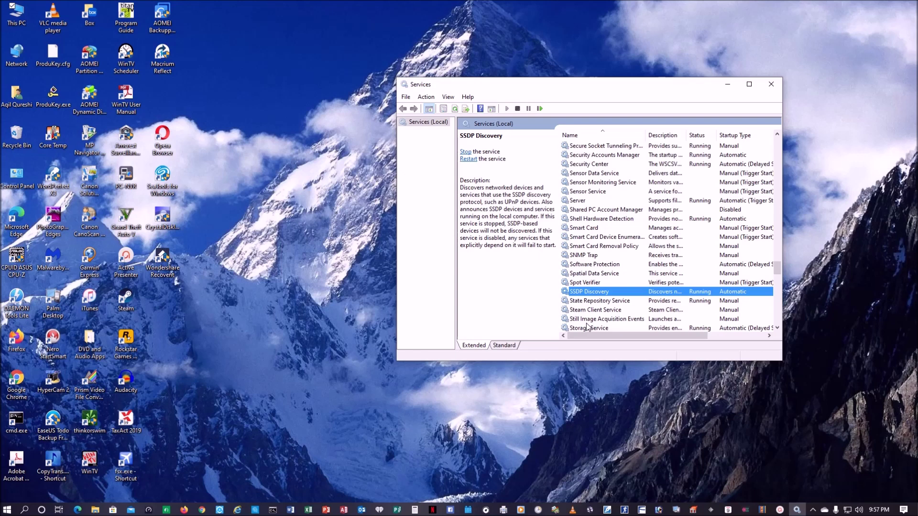
scroll(589, 325, down, 4)
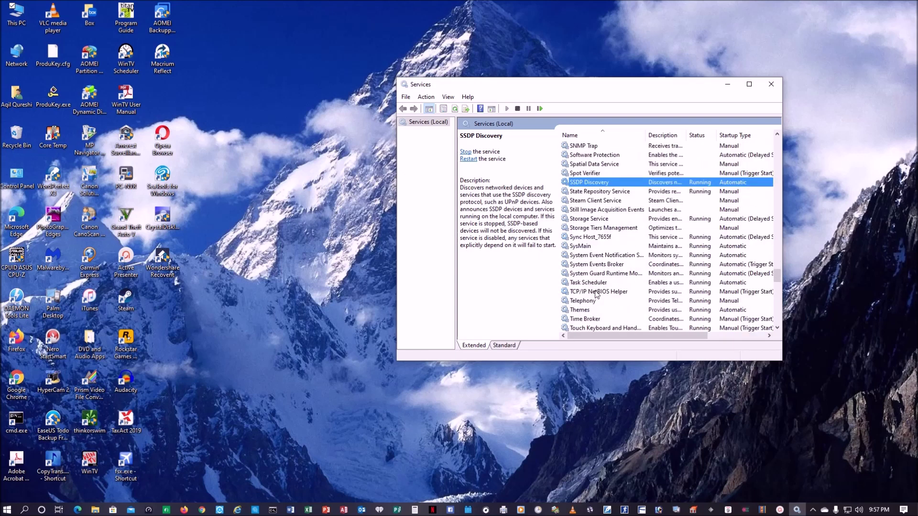
- Change TCP/IP NetBIOS Helper's startup type to Automatic
click(598, 293)
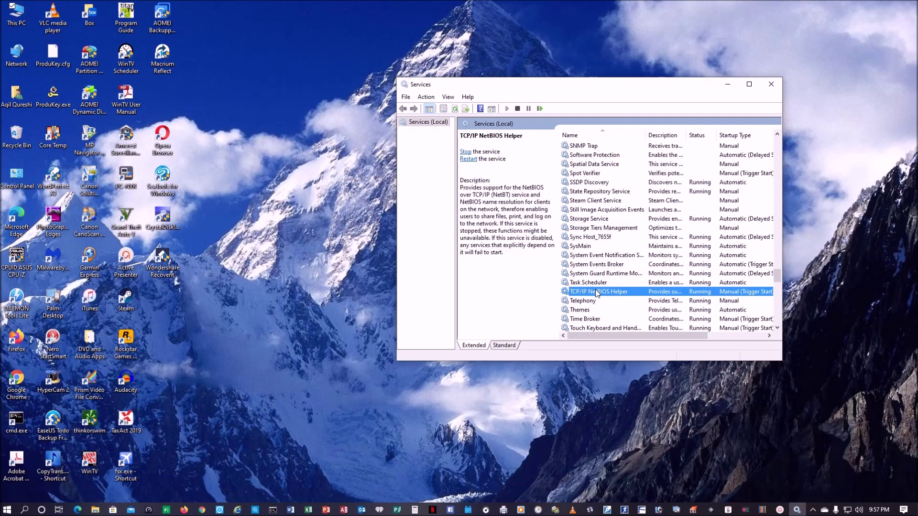
double_click(598, 292)
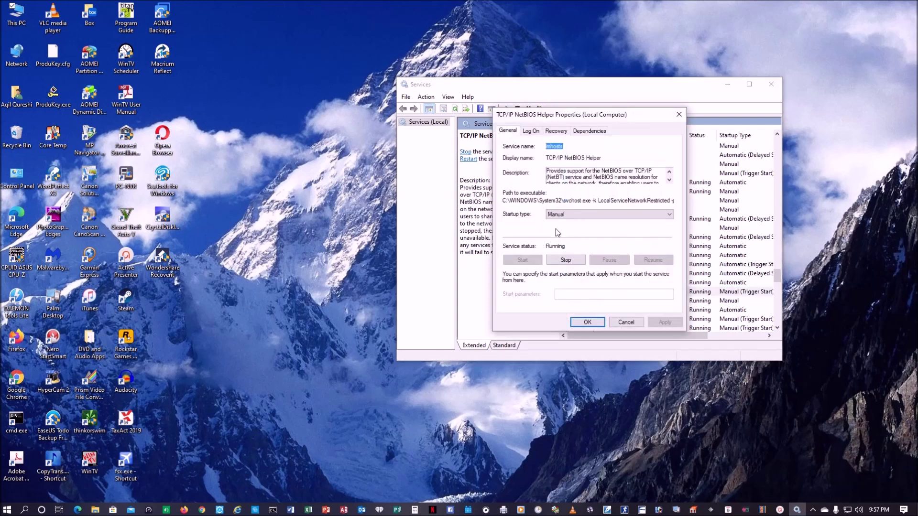
click(662, 215)
click(652, 235)
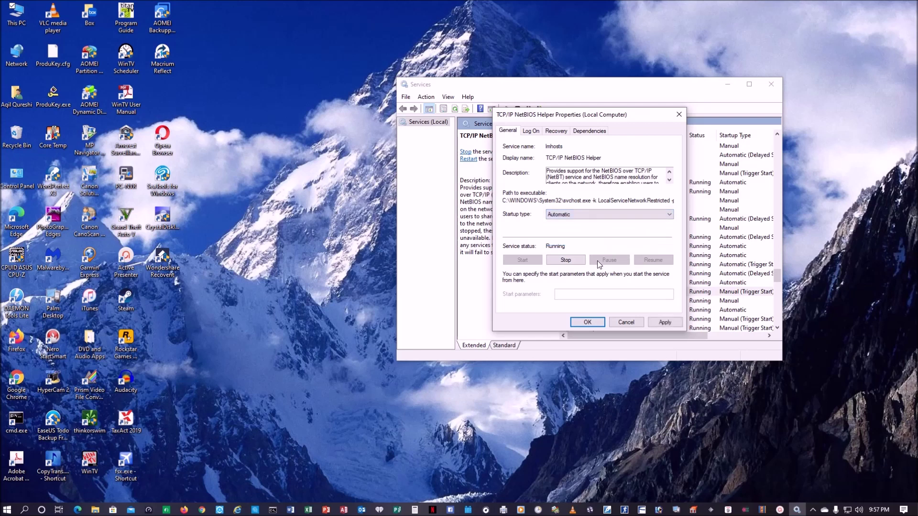
click(671, 324)
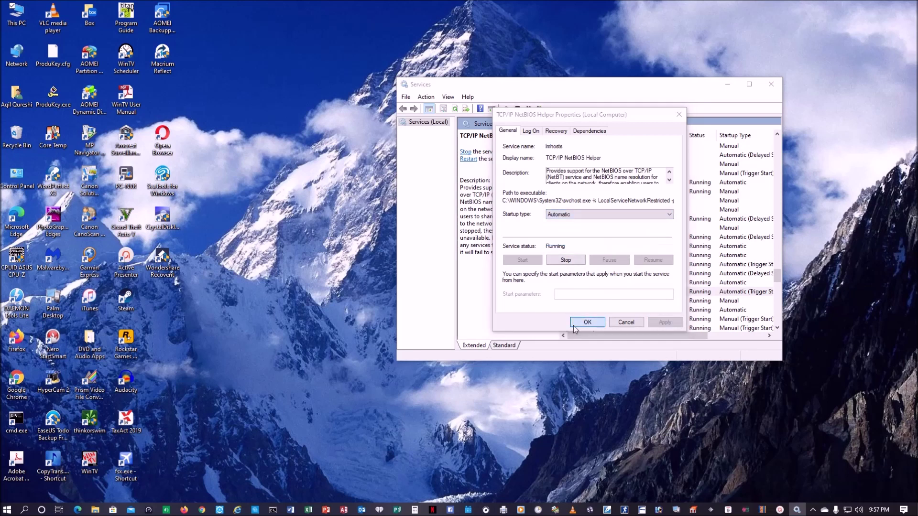
click(587, 322)
scroll(593, 268, down, 4)
click(592, 247)
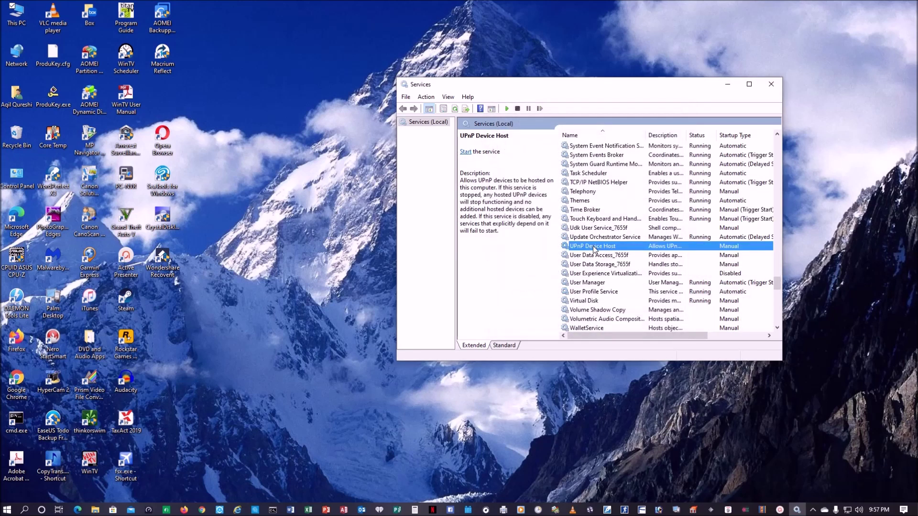
- Set UPnP Device Host to Automatic, start it, then close the Services console
double_click(565, 248)
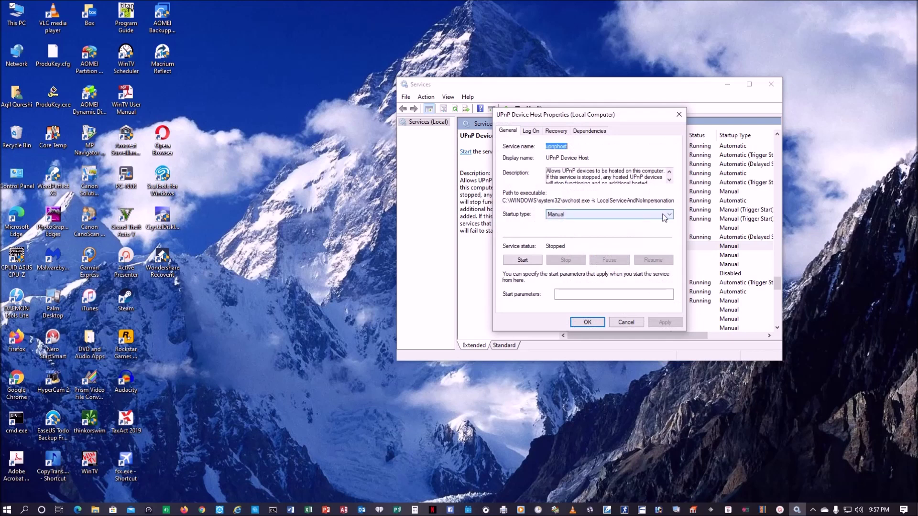
click(669, 215)
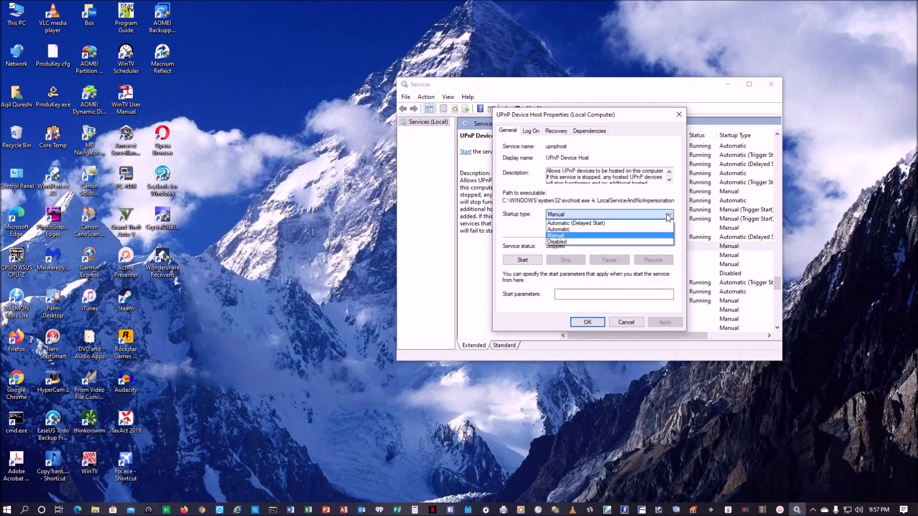
click(659, 229)
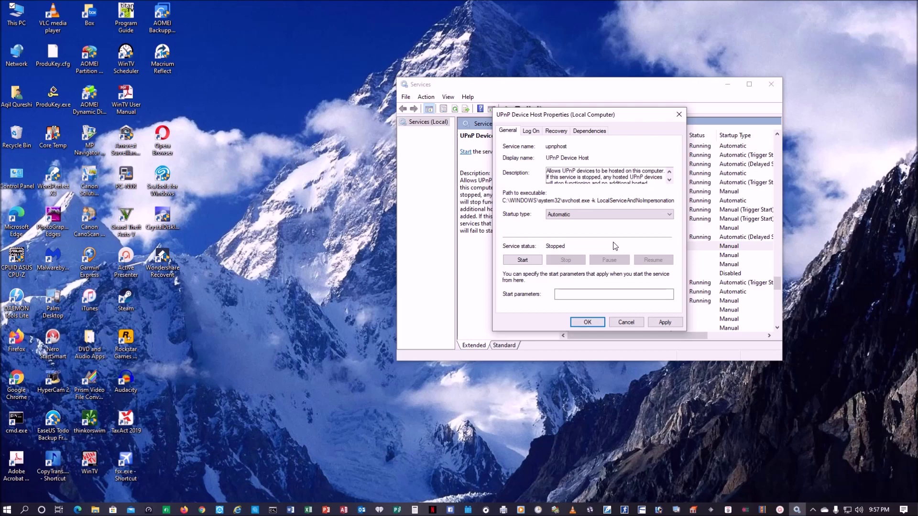
click(523, 260)
click(672, 322)
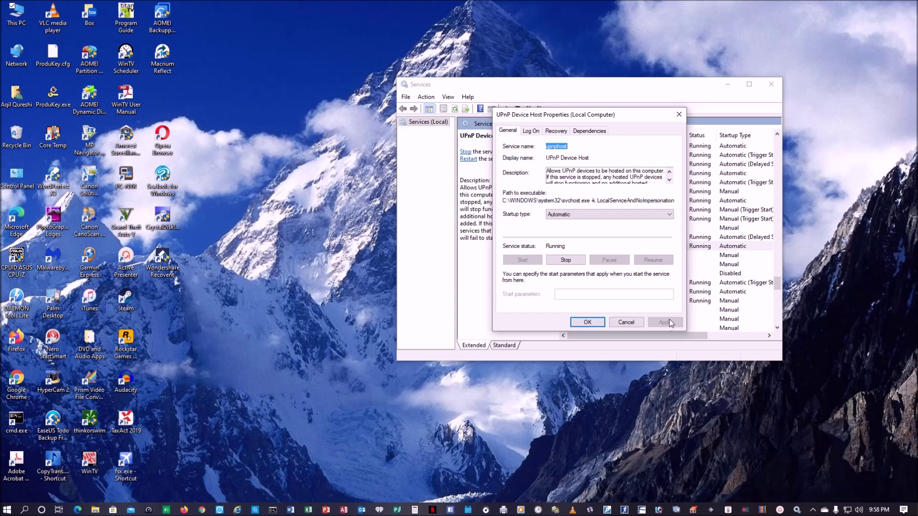
click(581, 322)
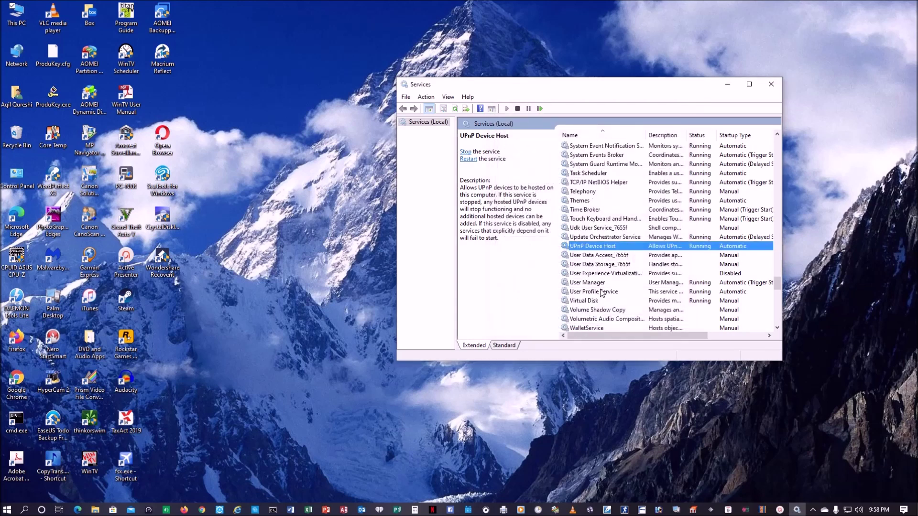
scroll(601, 293, down, 12)
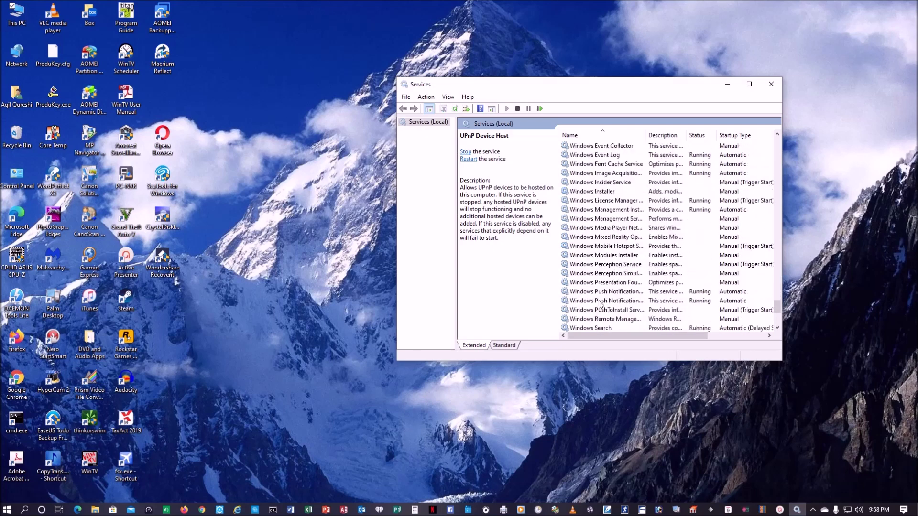
scroll(600, 303, down, 5)
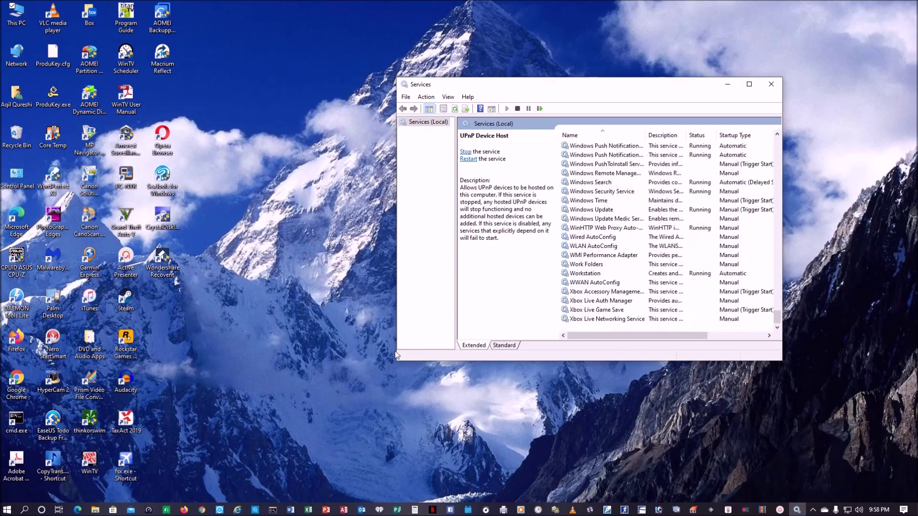
click(771, 85)
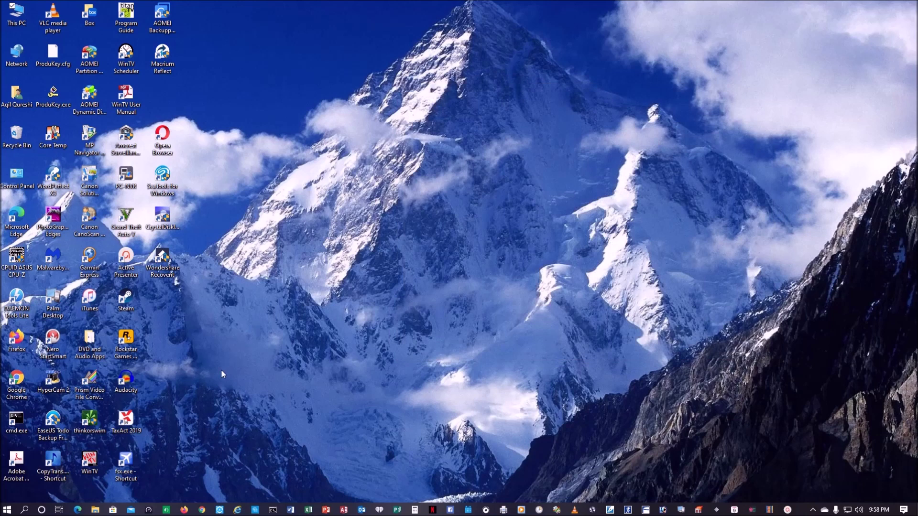
- Search Windows for 'windows f' to find Turn Windows features on or off
click(25, 510)
text(win)
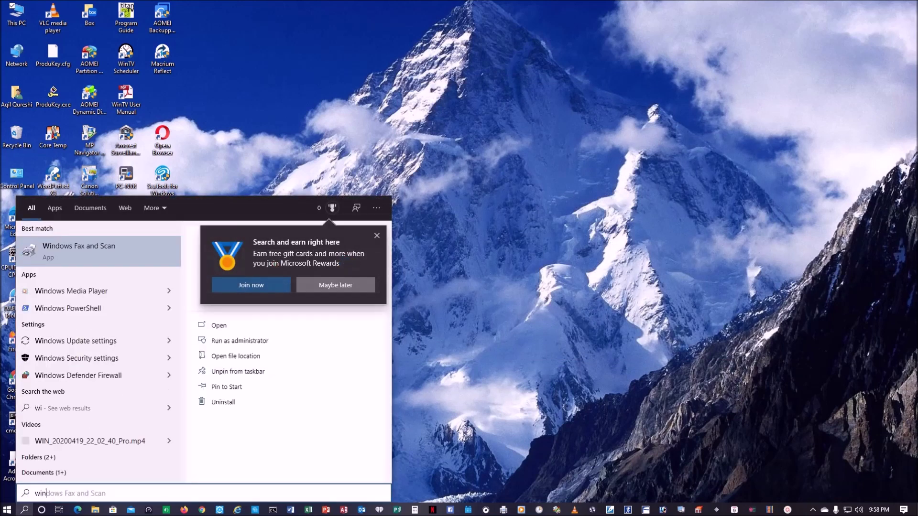
text(dows fe)
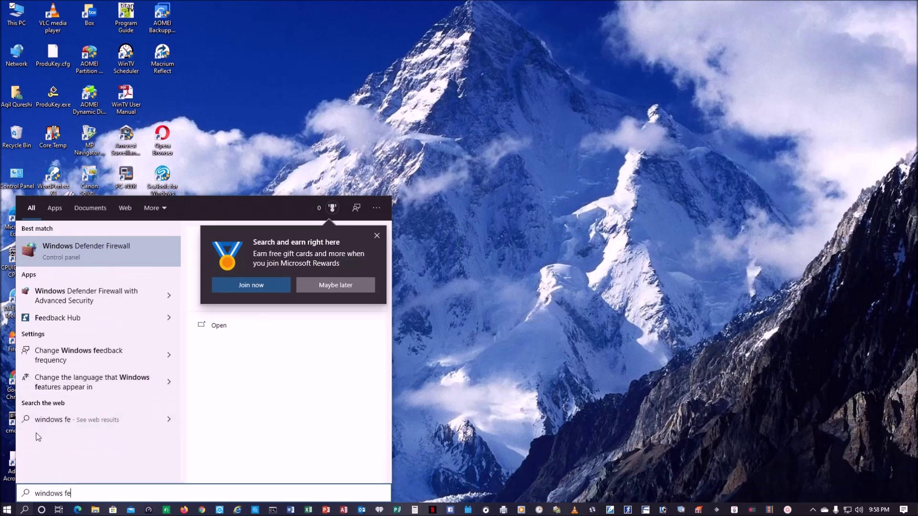
key(BackSpace)
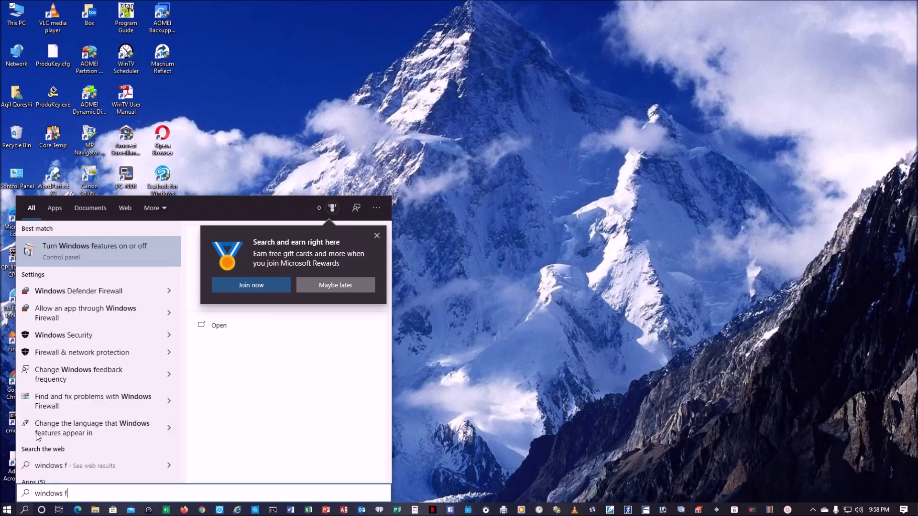
- Enable SMB 1.0/CIFS File Sharing Support, including the SMB 1.0/CIFS Server subfeature, and apply it
click(91, 250)
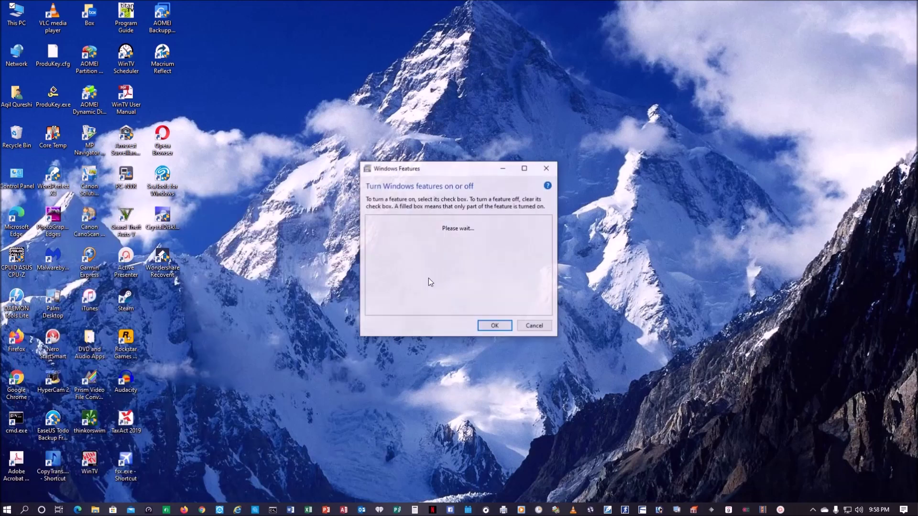
scroll(384, 277, down, 1)
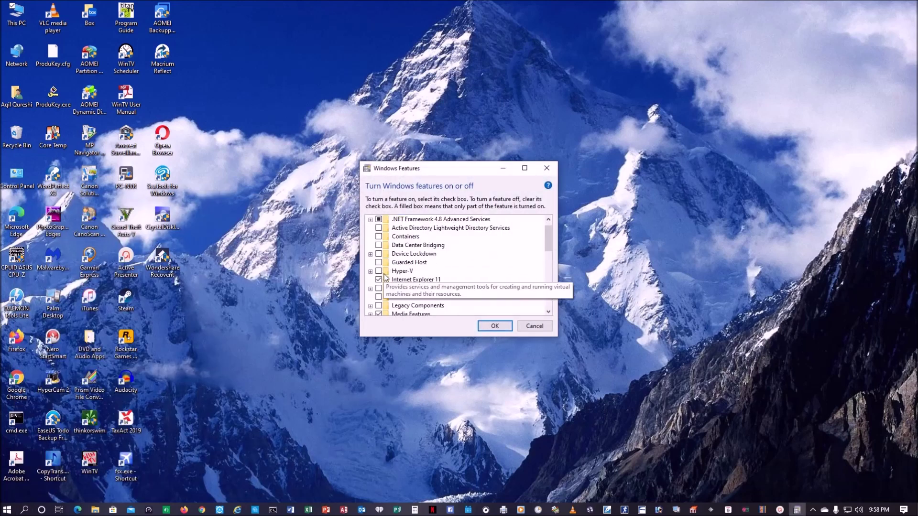
scroll(388, 282, down, 4)
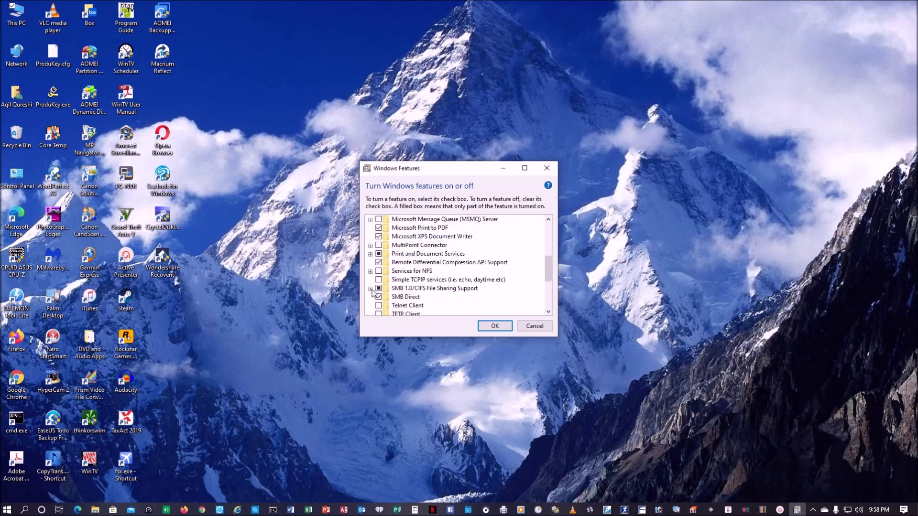
click(371, 288)
click(388, 305)
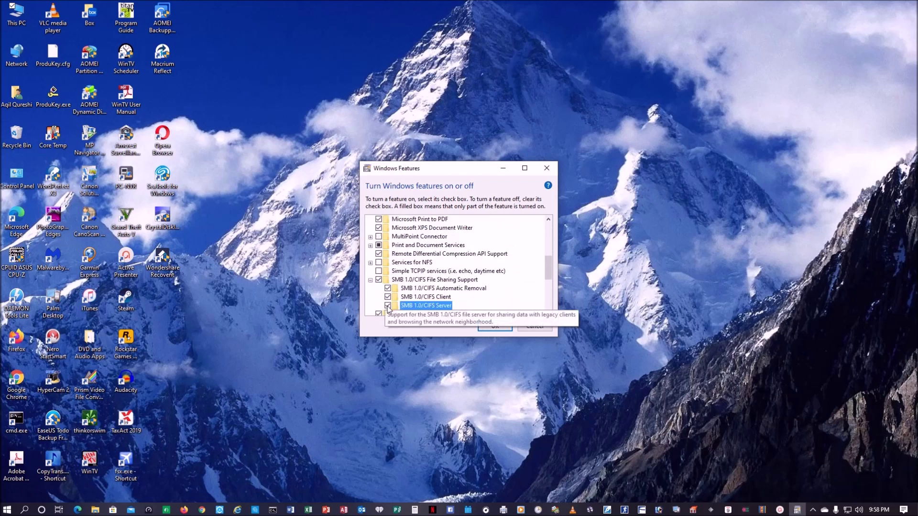
click(495, 326)
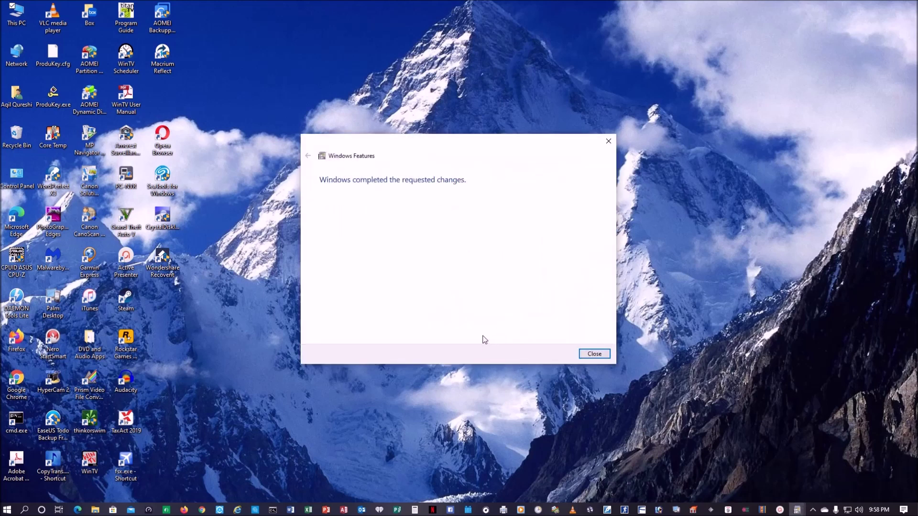
click(592, 354)
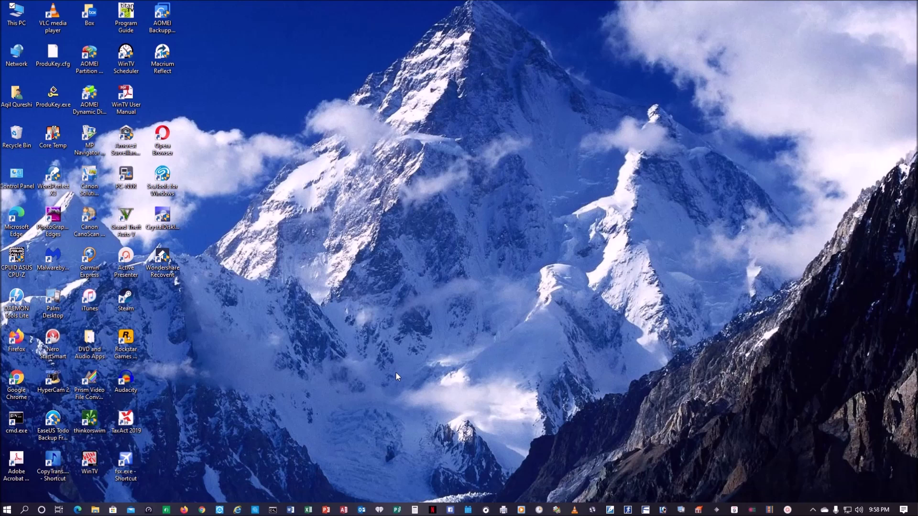
- Launch the Local Group Policy Editor by searching 'grou'
click(32, 511)
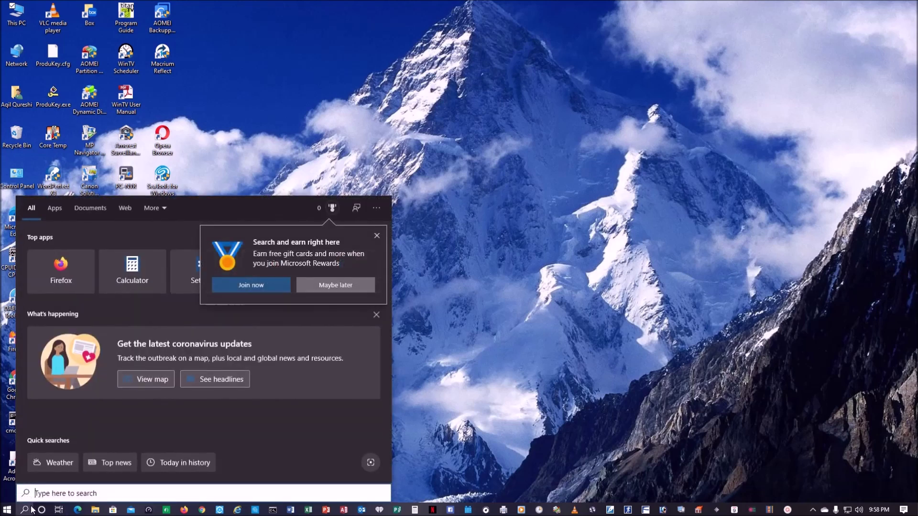
text(grou)
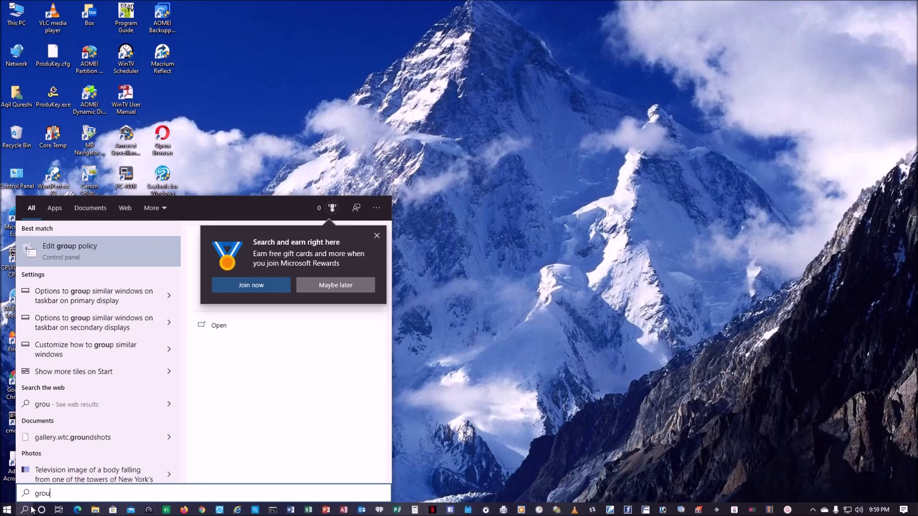
click(100, 248)
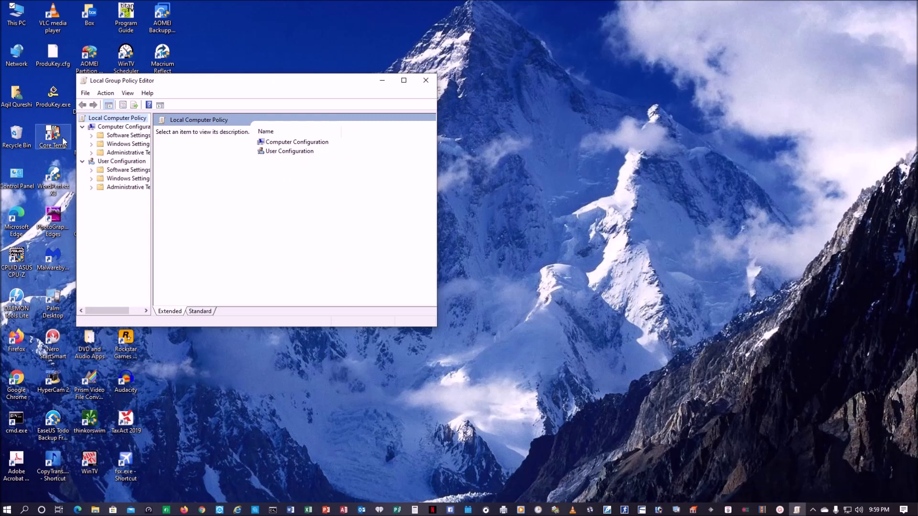
- Go to Administrative Templates > Network > Lanman Workstation and open Enable insecure guest logons
click(92, 152)
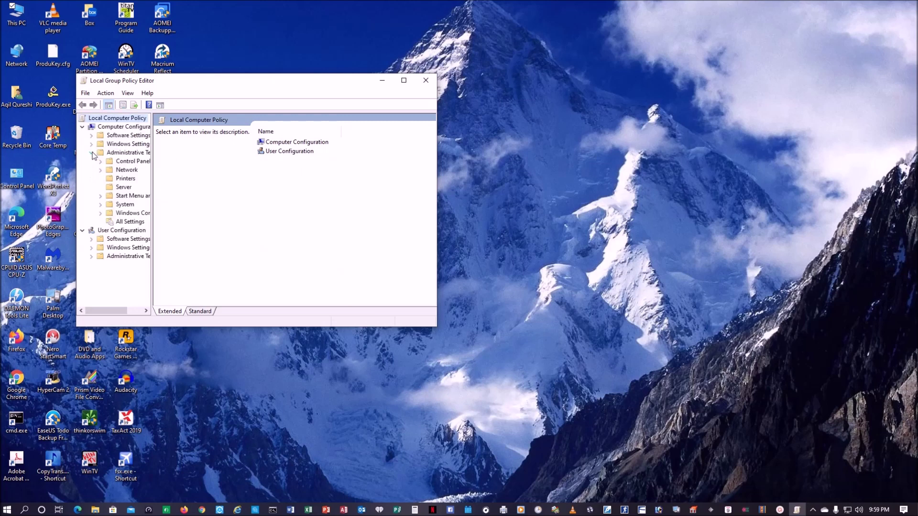
click(109, 174)
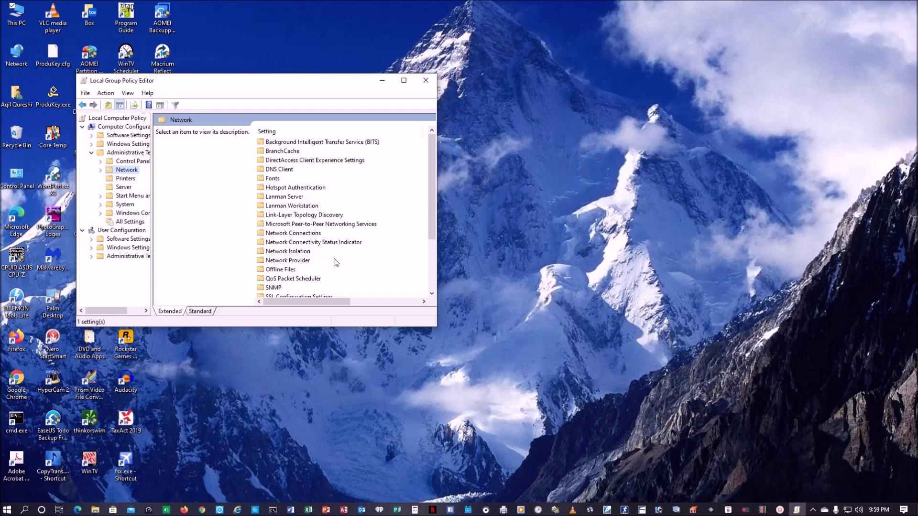
click(263, 206)
scroll(263, 230, down, 2)
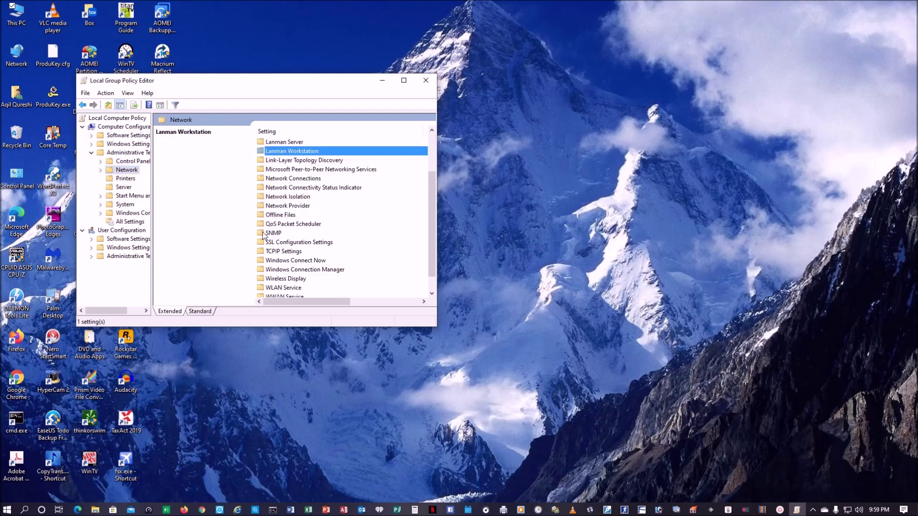
click(100, 170)
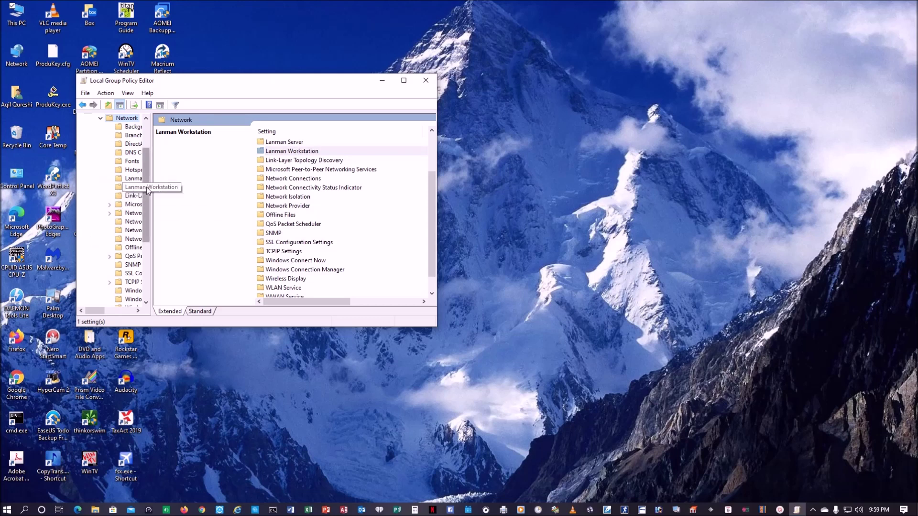
drag(151, 188, 206, 189)
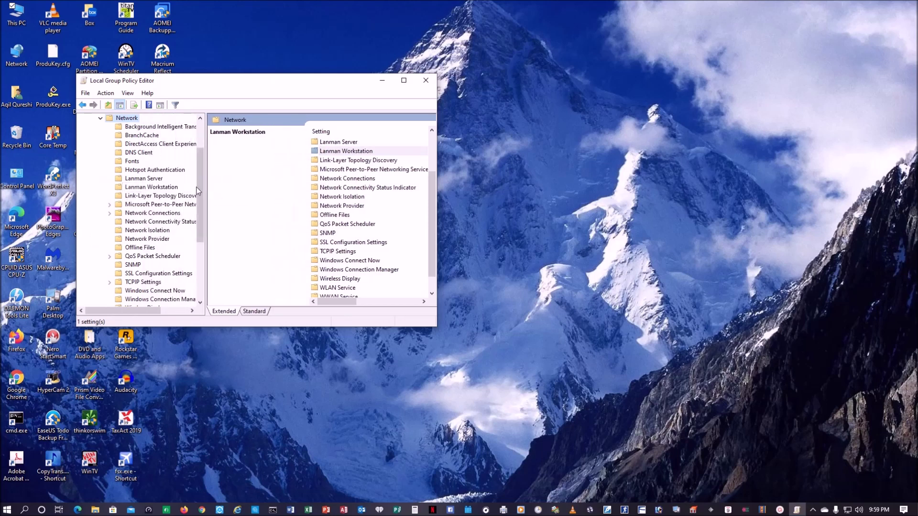
click(118, 187)
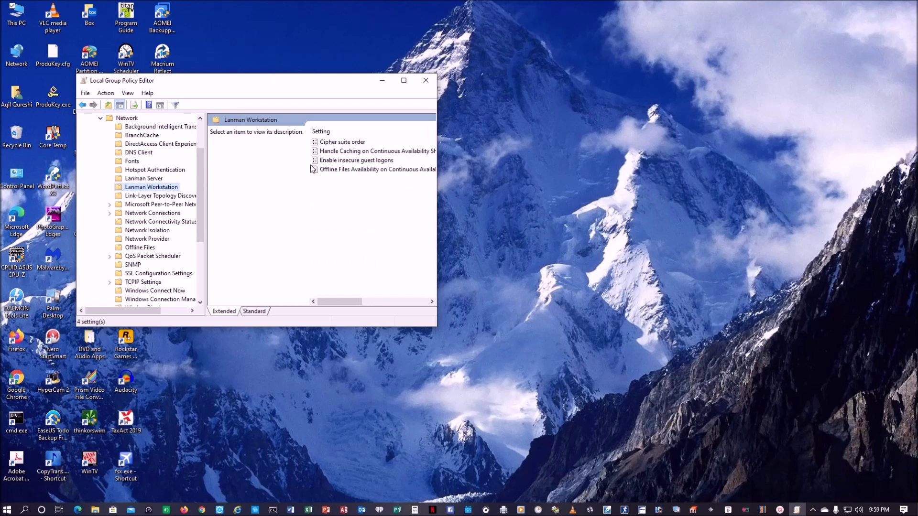
double_click(337, 161)
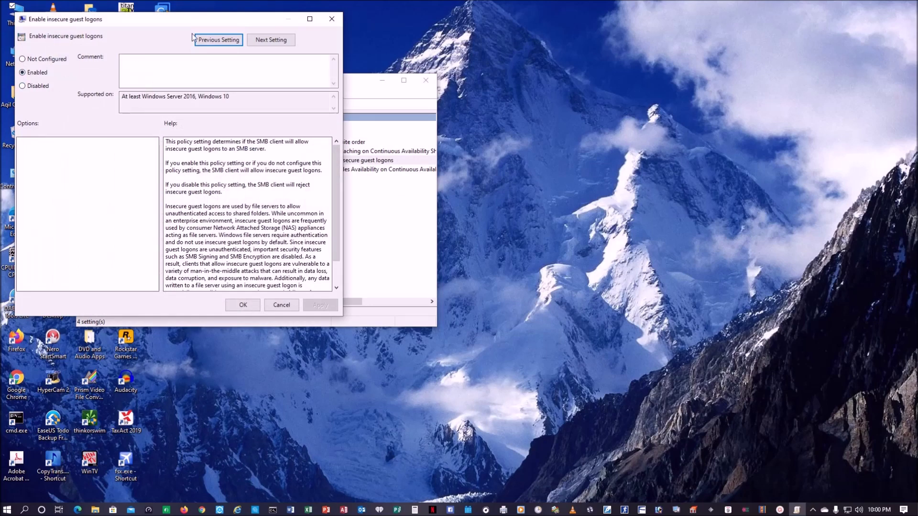
- Set Enable insecure guest logons to Enabled and close the Local Group Policy Editor
click(243, 305)
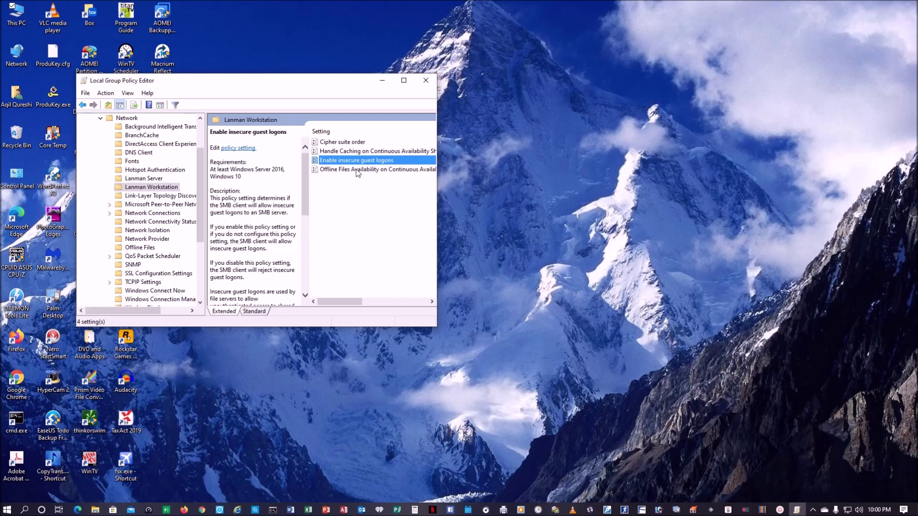
click(423, 80)
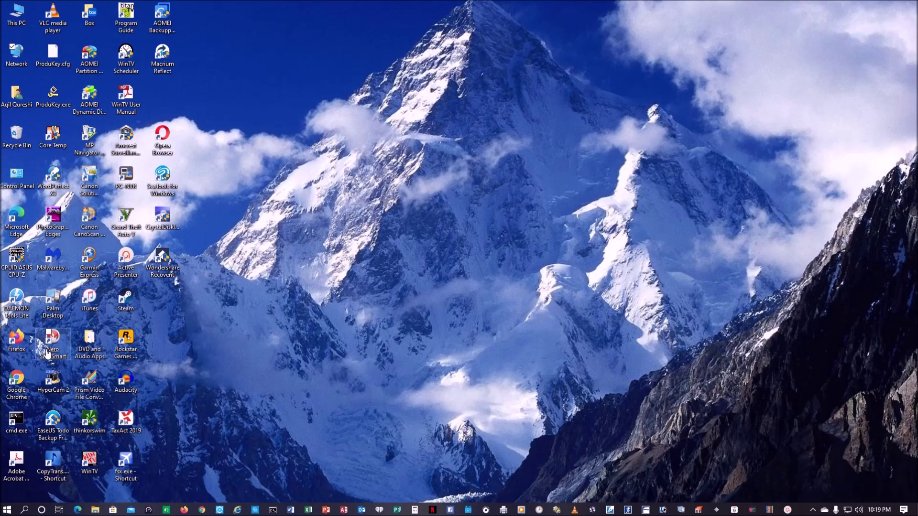
- Check the NAS_Dlink-321 network location from This PC, then close This PC
double_click(16, 12)
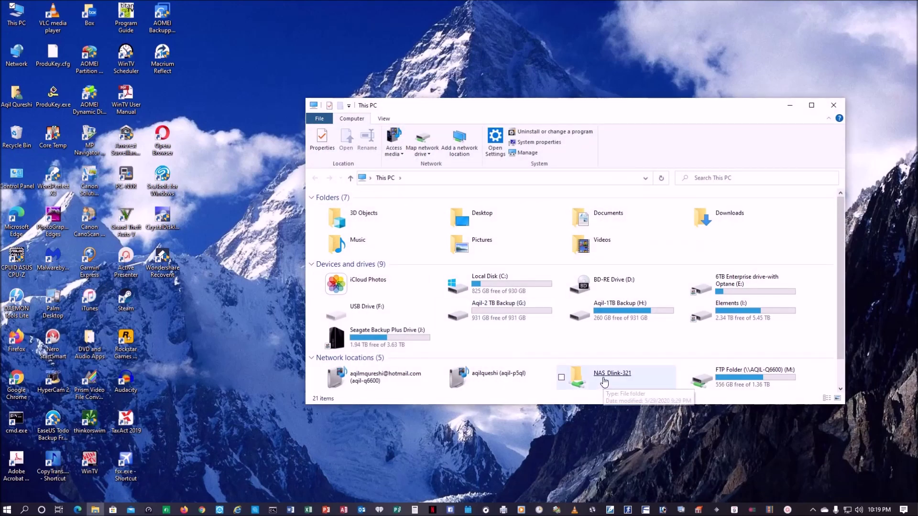
double_click(604, 379)
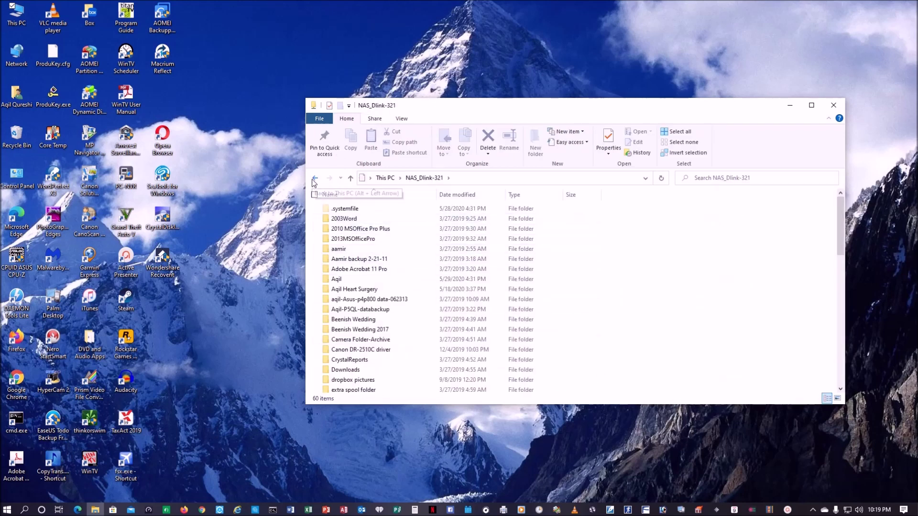
click(315, 178)
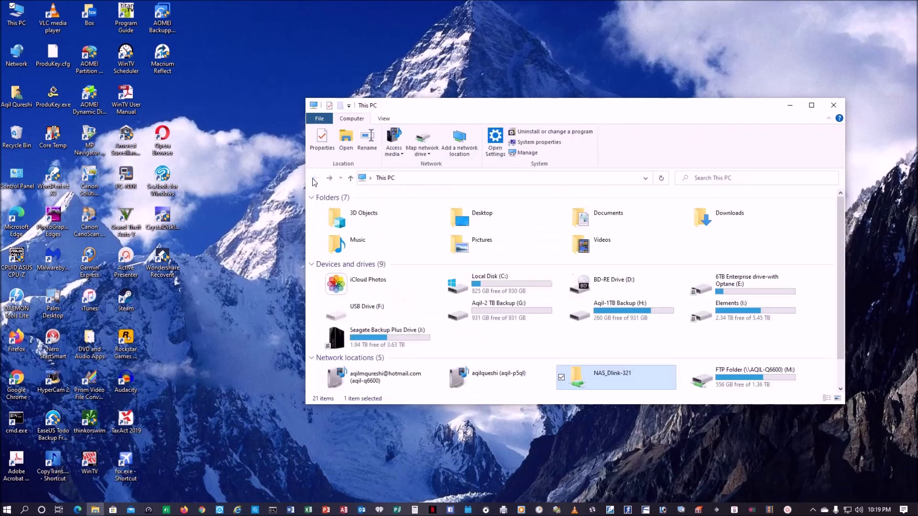
click(834, 105)
- Open DLINK-841D84 from Network to view its Volume_1 and web_page shares, then close it
double_click(8, 60)
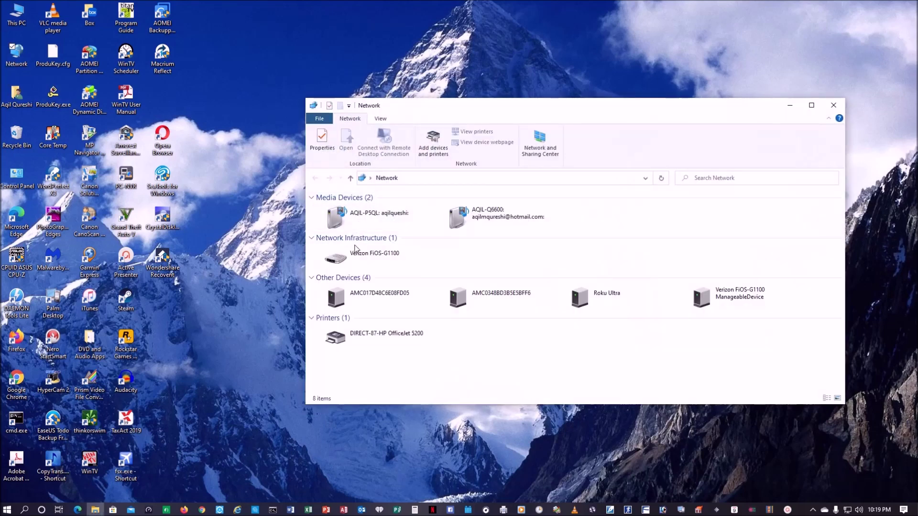
click(748, 220)
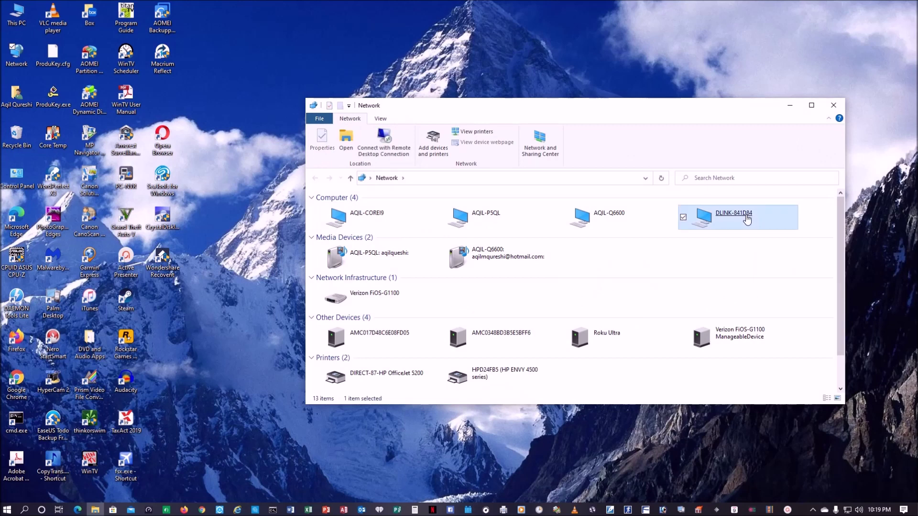
click(747, 219)
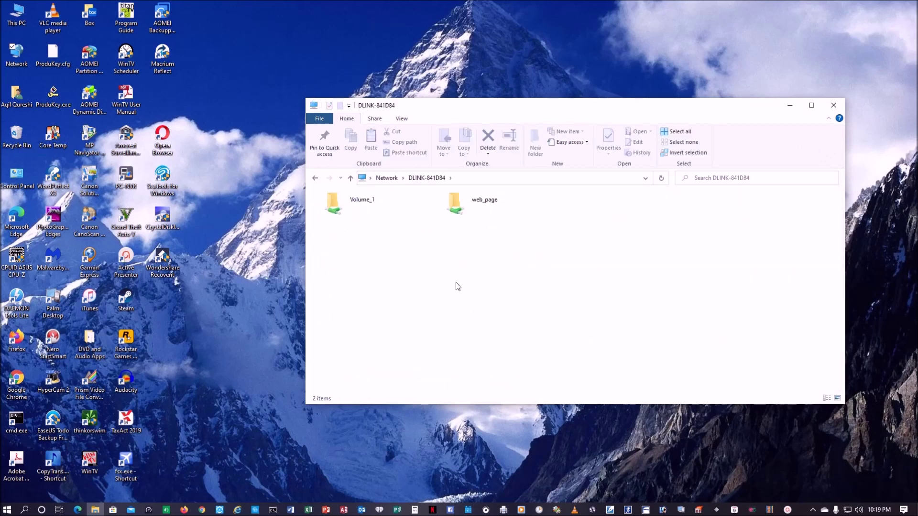
click(832, 108)
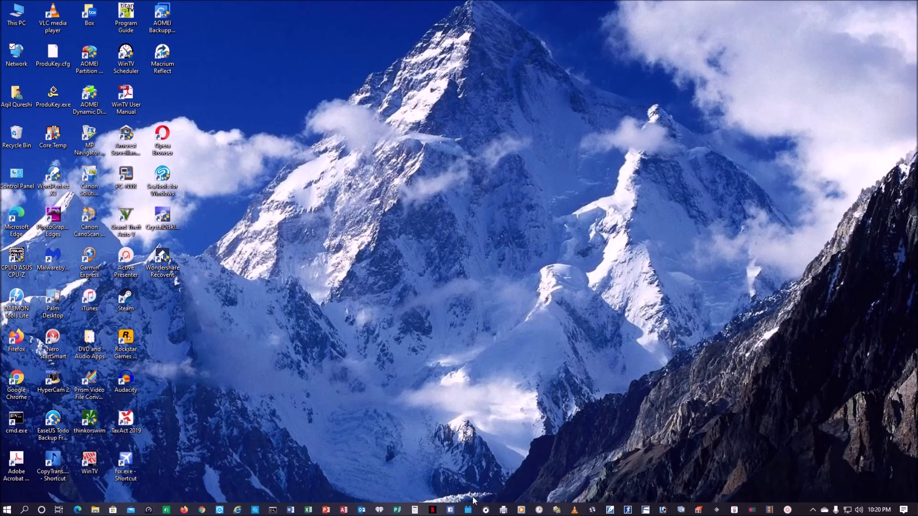
- Launch Microsoft Word from the taskbar
click(290, 510)
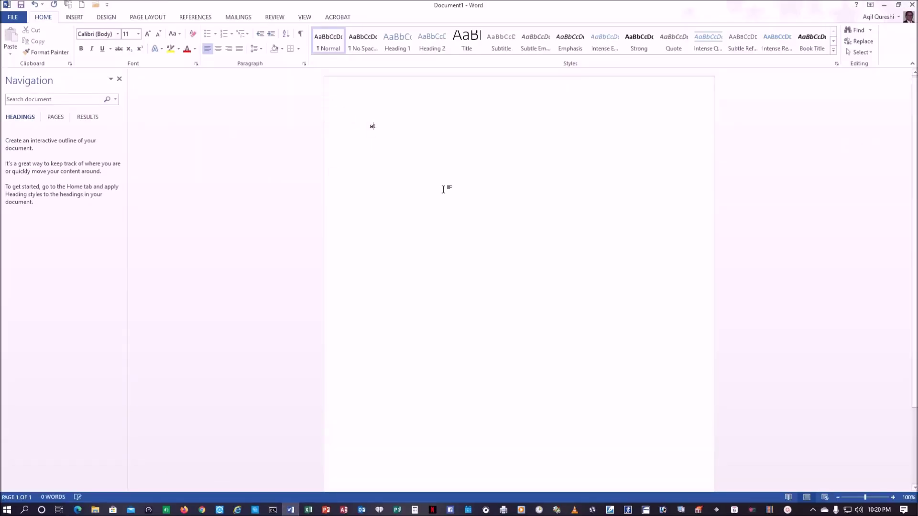
- Replace the stray text with 'test' and go to Word's Save As page
key(BackSpace)
key(BackSpace)
key(BackSpace)
key(BackSpace)
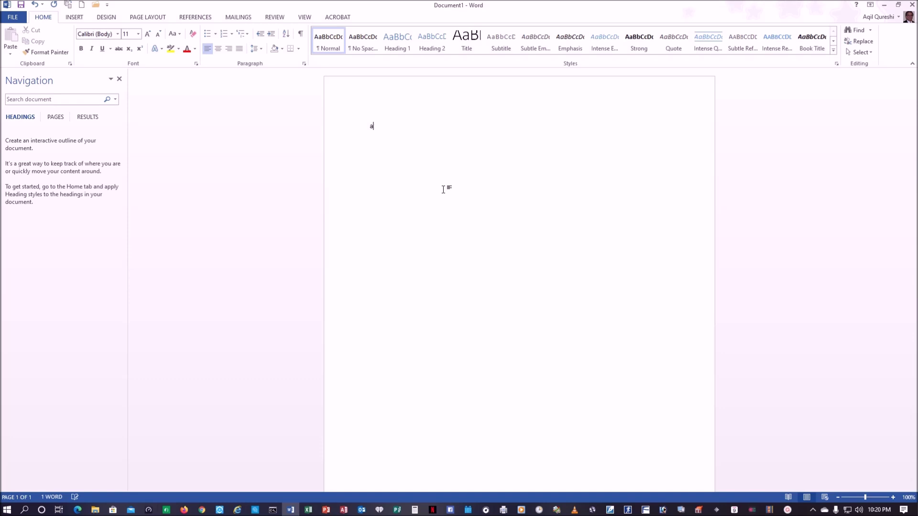
text(test)
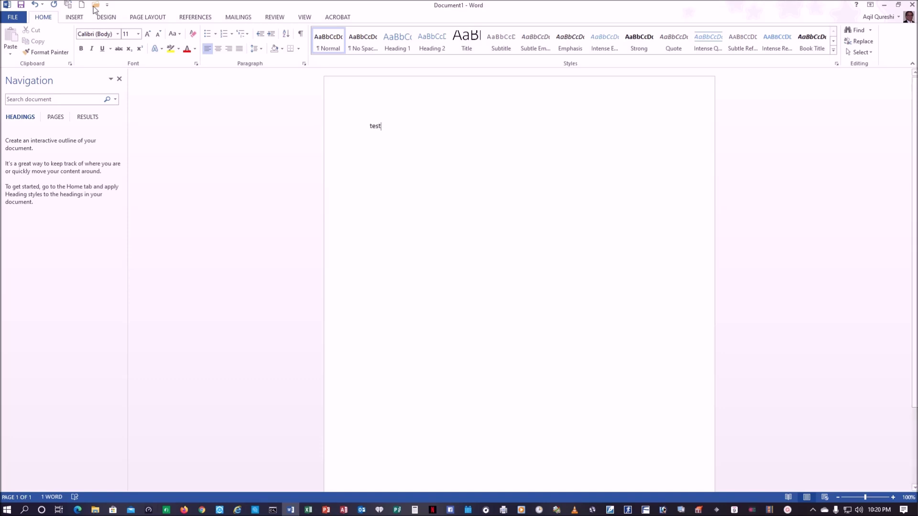
click(13, 17)
click(33, 114)
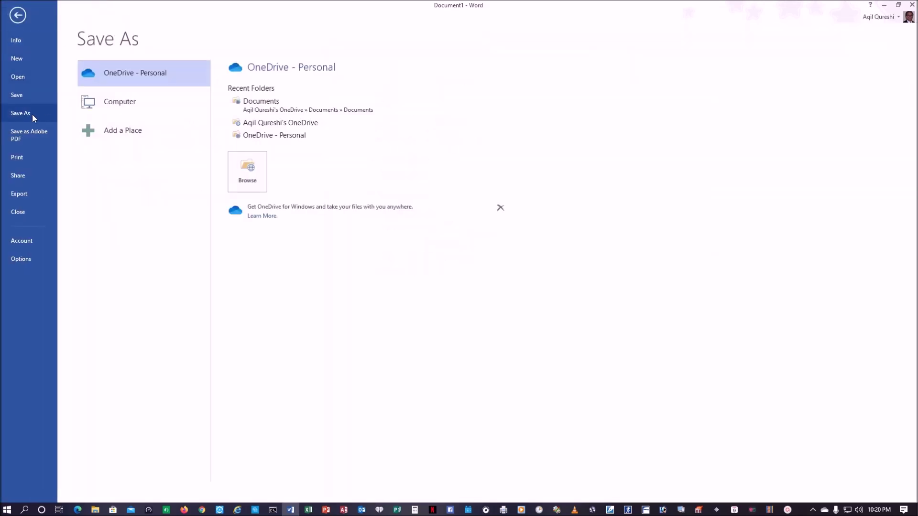
- Browse the full Save As dialog to This PC and expand Network's computers
click(249, 167)
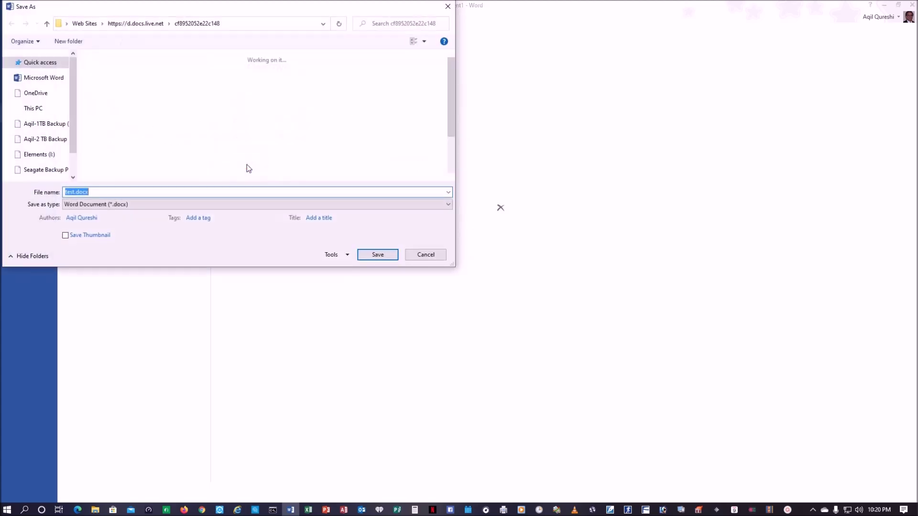
scroll(75, 171, down, 5)
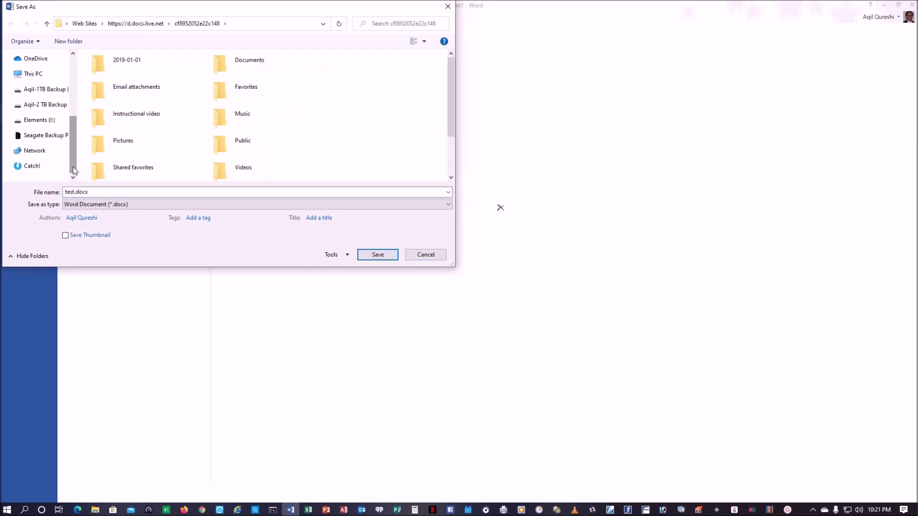
scroll(77, 162, up, 5)
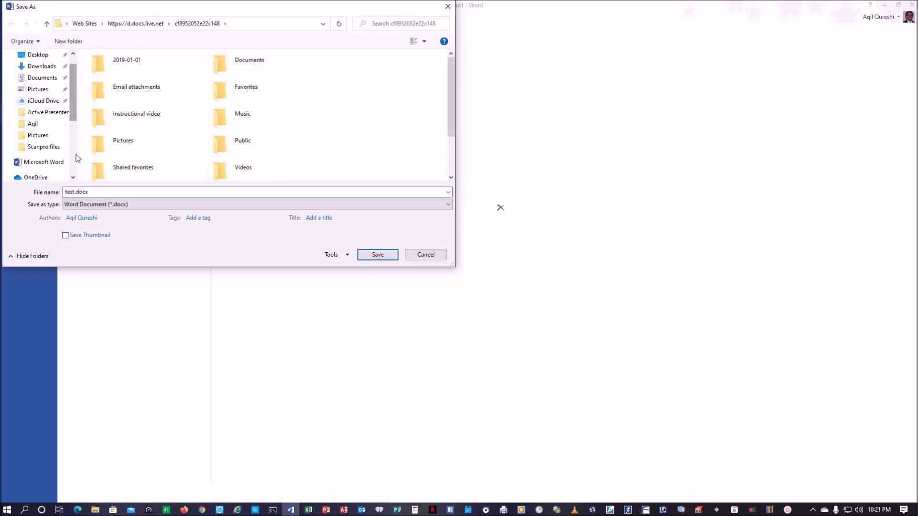
scroll(77, 157, down, 5)
click(33, 75)
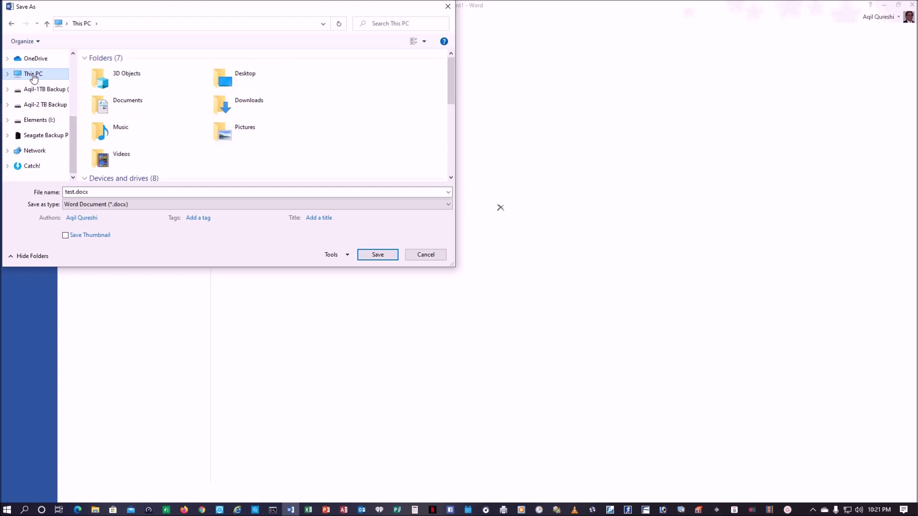
click(42, 152)
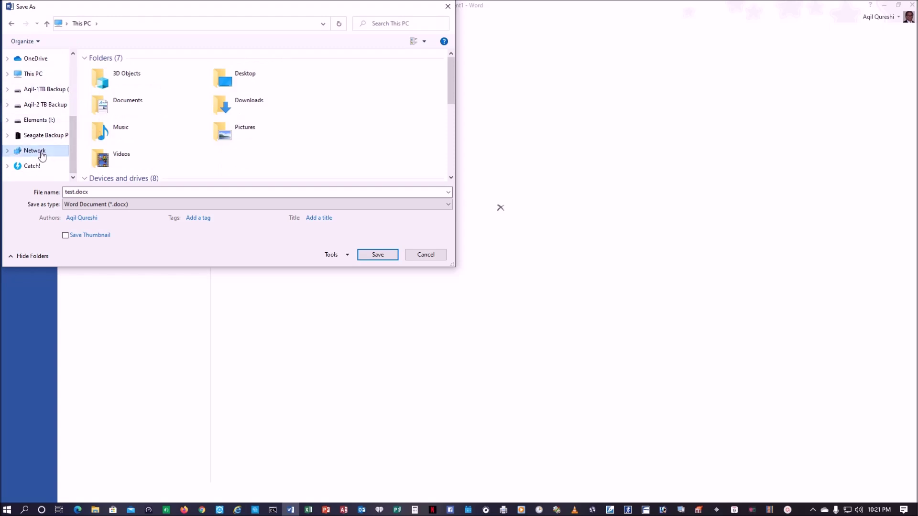
click(8, 151)
- Open a user folder in DLINK-841D84's Volume_1, then cancel saving and close Word
click(73, 178)
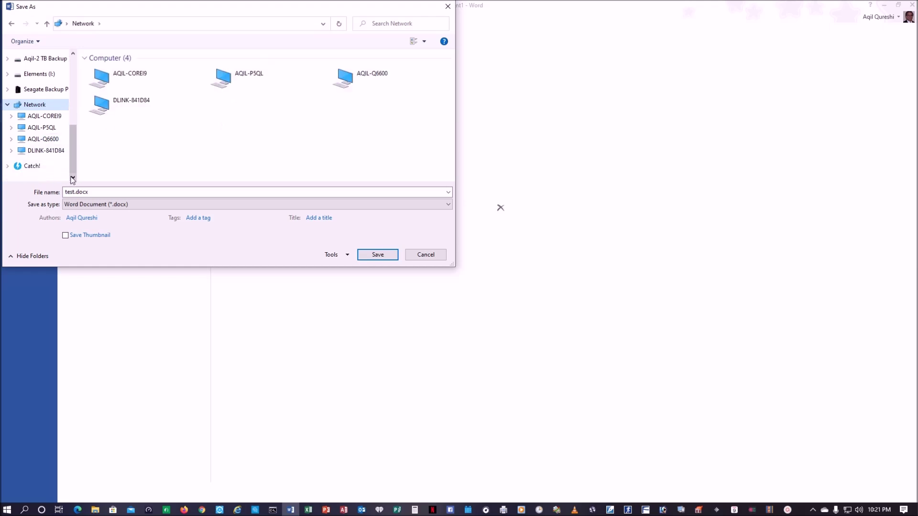
click(9, 153)
click(17, 150)
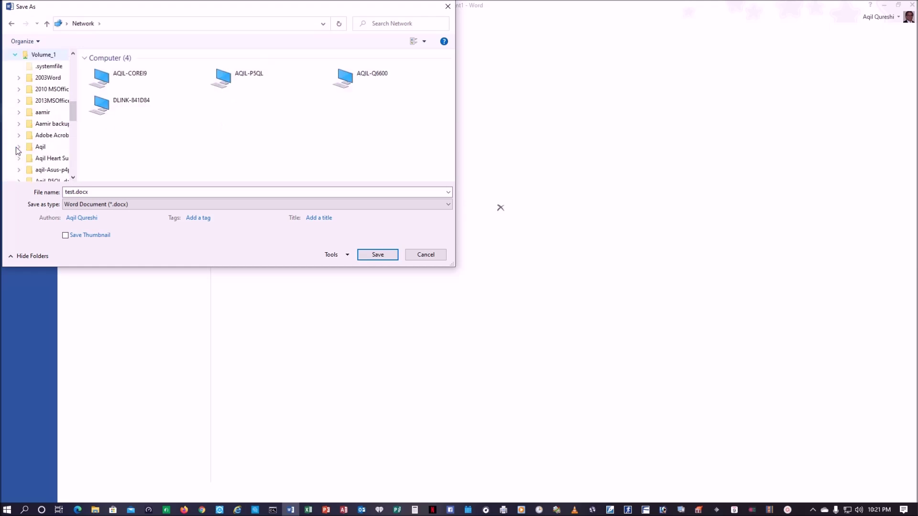
click(41, 147)
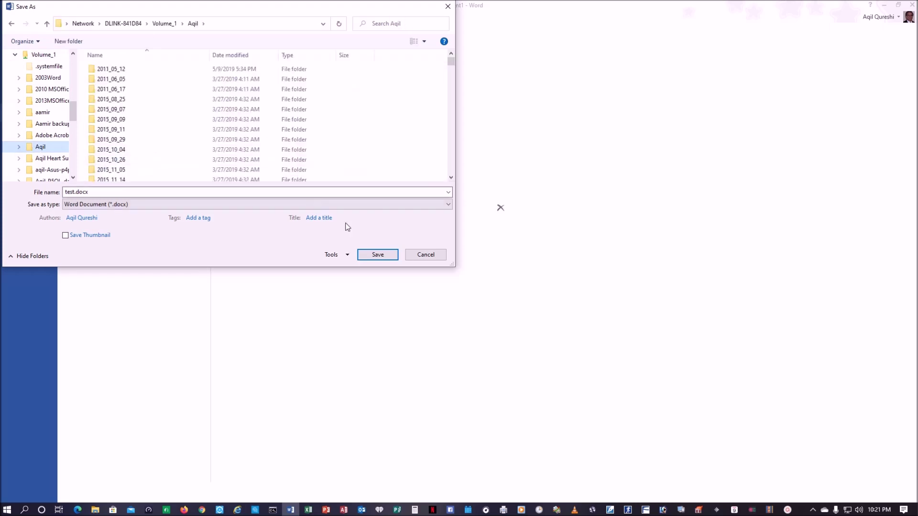
click(436, 258)
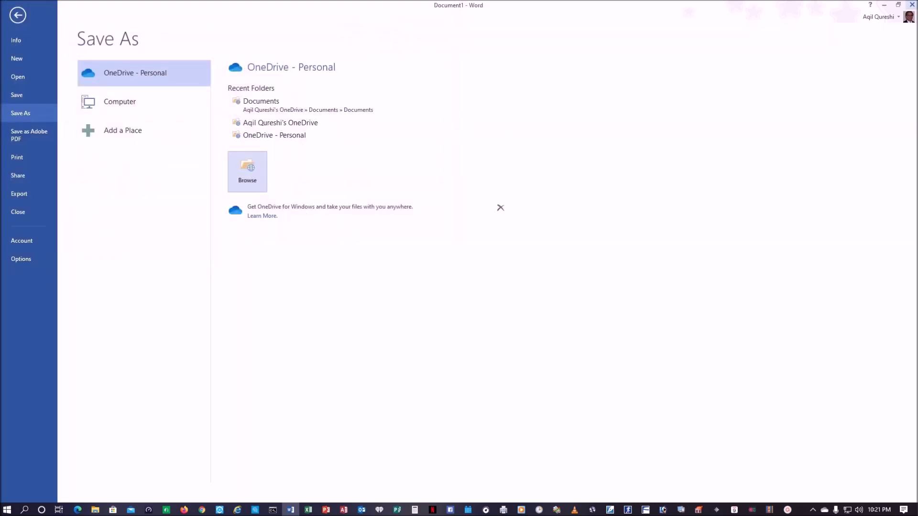
click(912, 4)
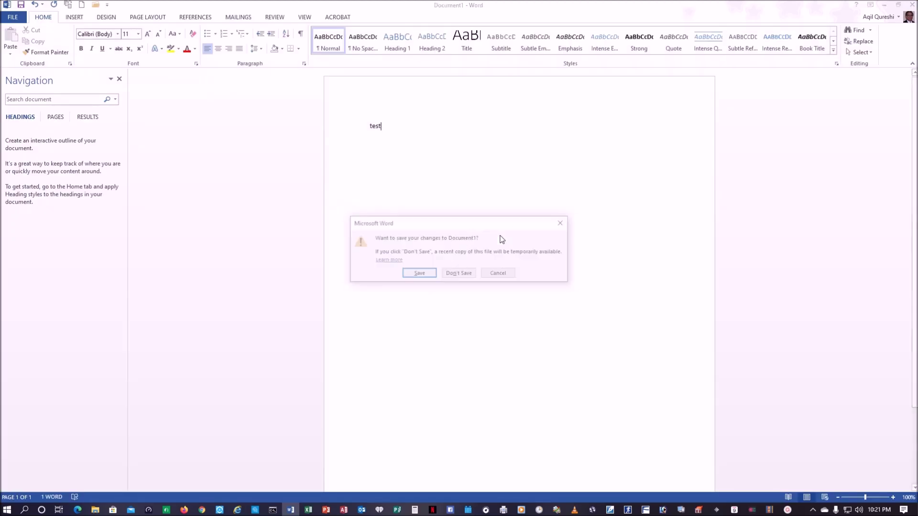
- Discard Document1 without saving
click(473, 273)
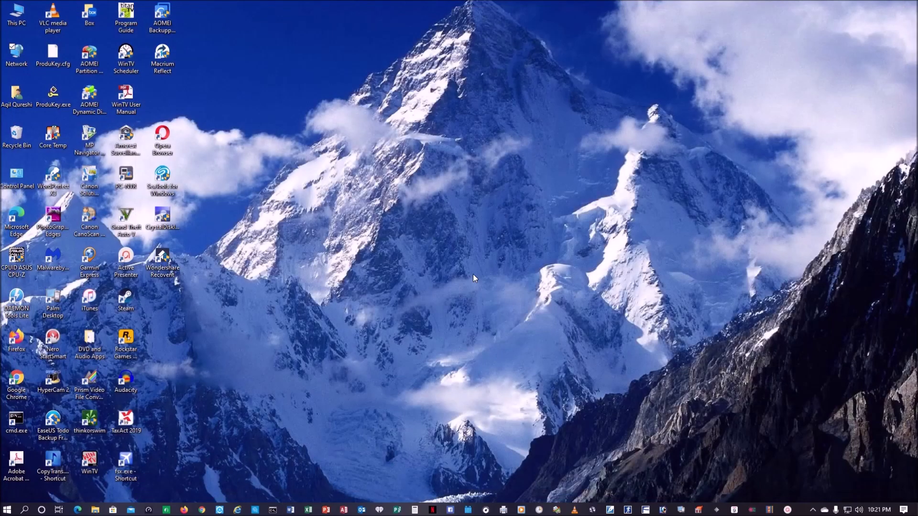